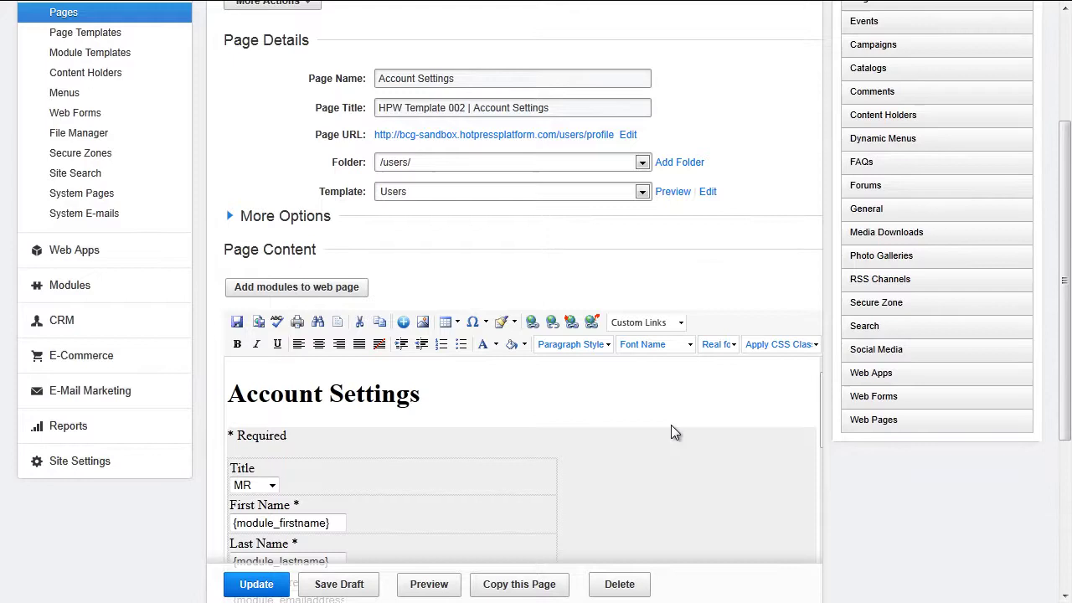
Open the Secure Zone update-details form module and delete the existing form code below the Account Settings heading in the page's HTML.
{"action": "left_click", "coordinate": [940, 306]}
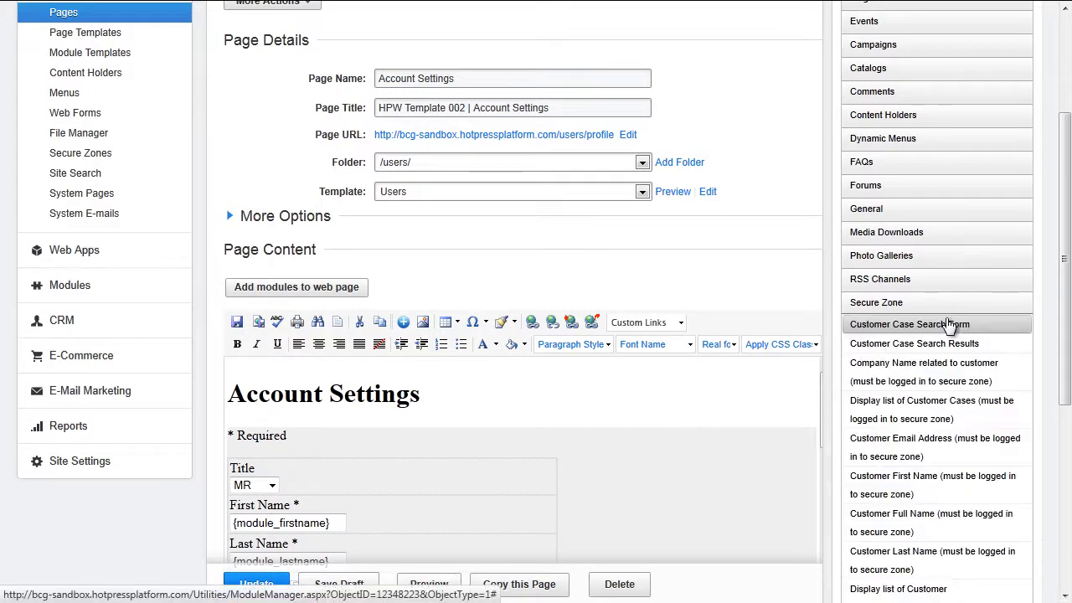
{"action": "scroll", "coordinate": [949, 326], "scroll_direction": "down", "scroll_amount": 5}
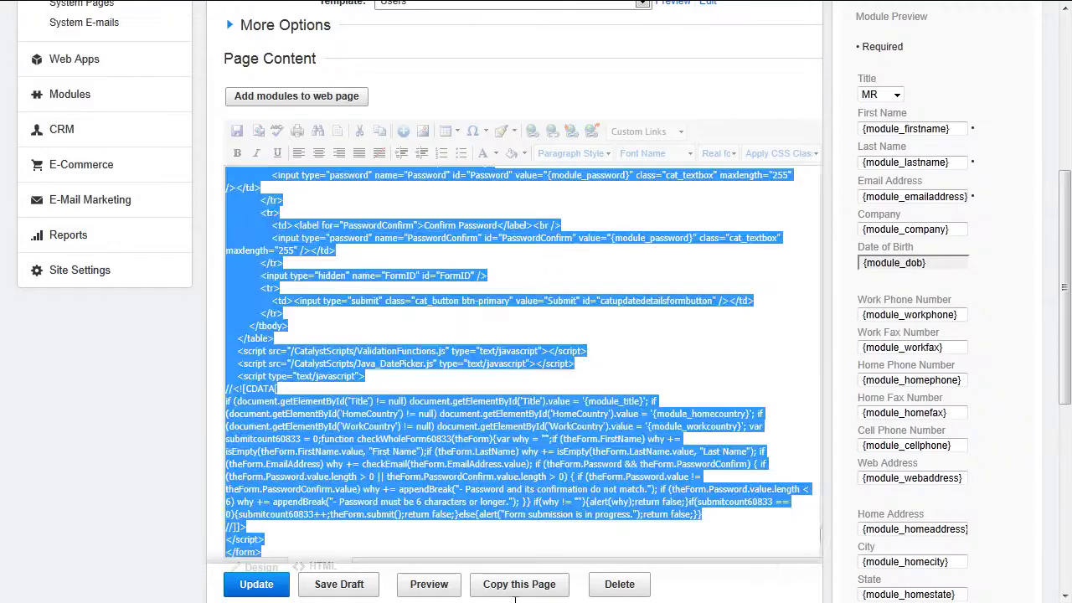
{"action": "key", "text": "Delete"}
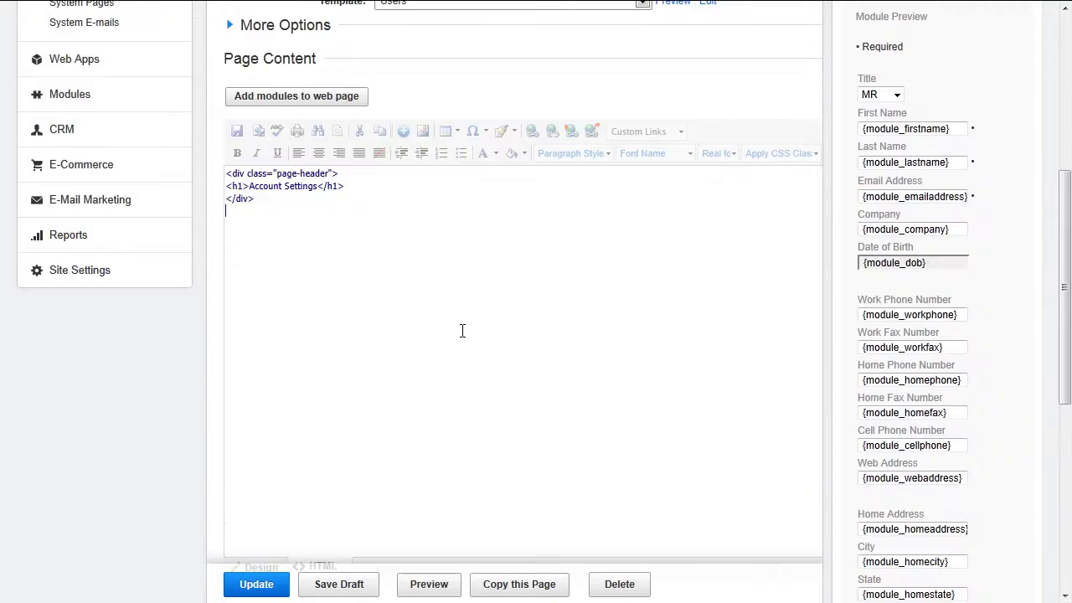
Review the module's optional additional CRM form choices and examine its previewed fields down to the password confirmation.
{"action": "scroll", "coordinate": [473, 364], "scroll_direction": "up", "scroll_amount": 2}
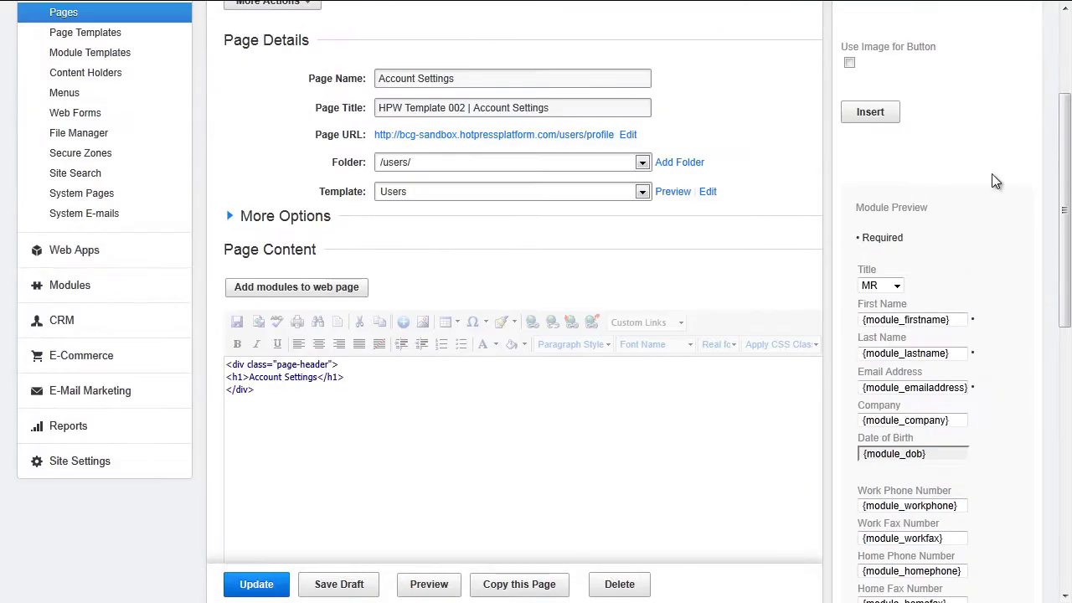
{"action": "scroll", "coordinate": [995, 181], "scroll_direction": "up", "scroll_amount": 2}
{"action": "left_click", "coordinate": [919, 83]}
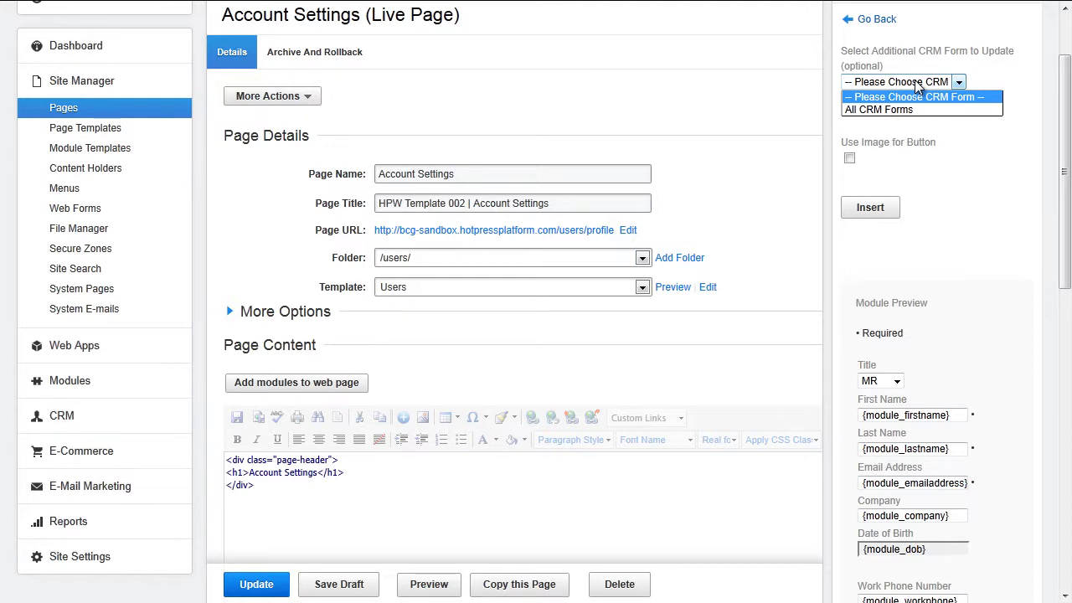
{"action": "left_click", "coordinate": [996, 77]}
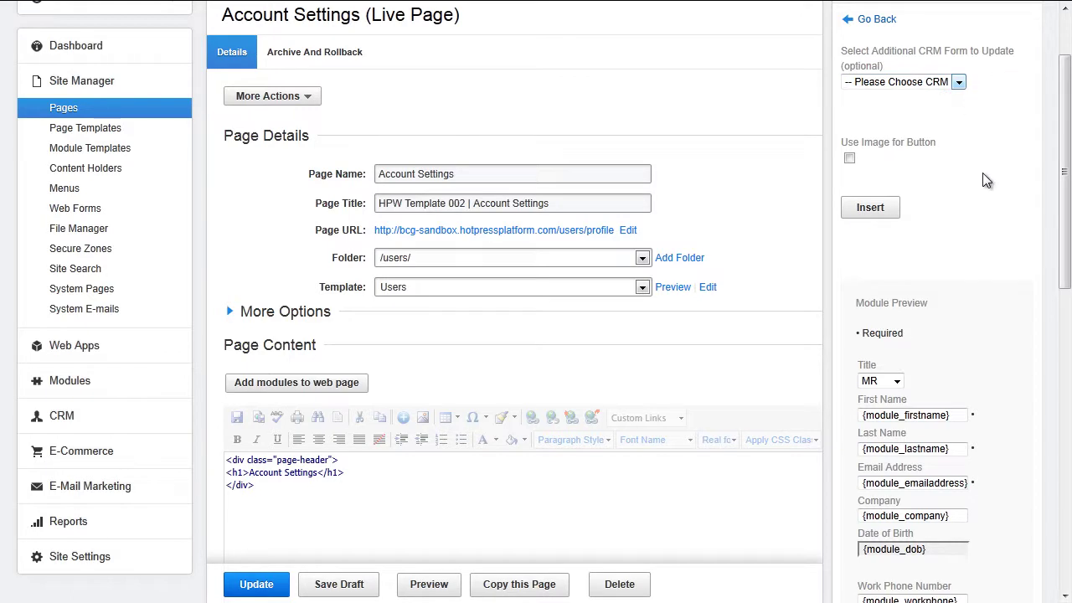
{"action": "scroll", "coordinate": [982, 173], "scroll_direction": "down", "scroll_amount": 1}
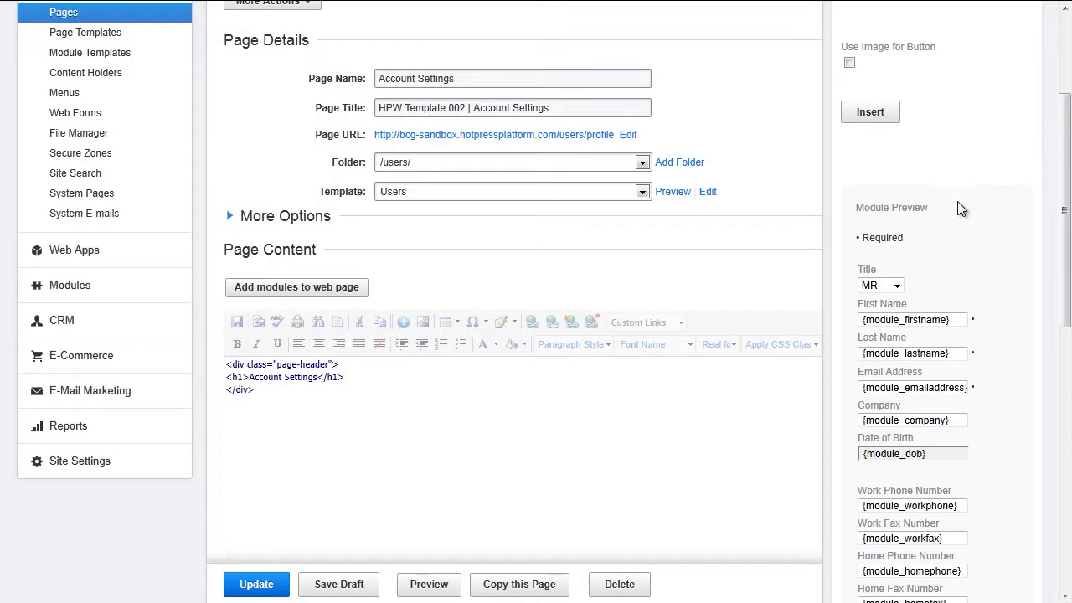
{"action": "scroll", "coordinate": [961, 208], "scroll_direction": "down", "scroll_amount": 4}
{"action": "scroll", "coordinate": [971, 284], "scroll_direction": "down", "scroll_amount": 1}
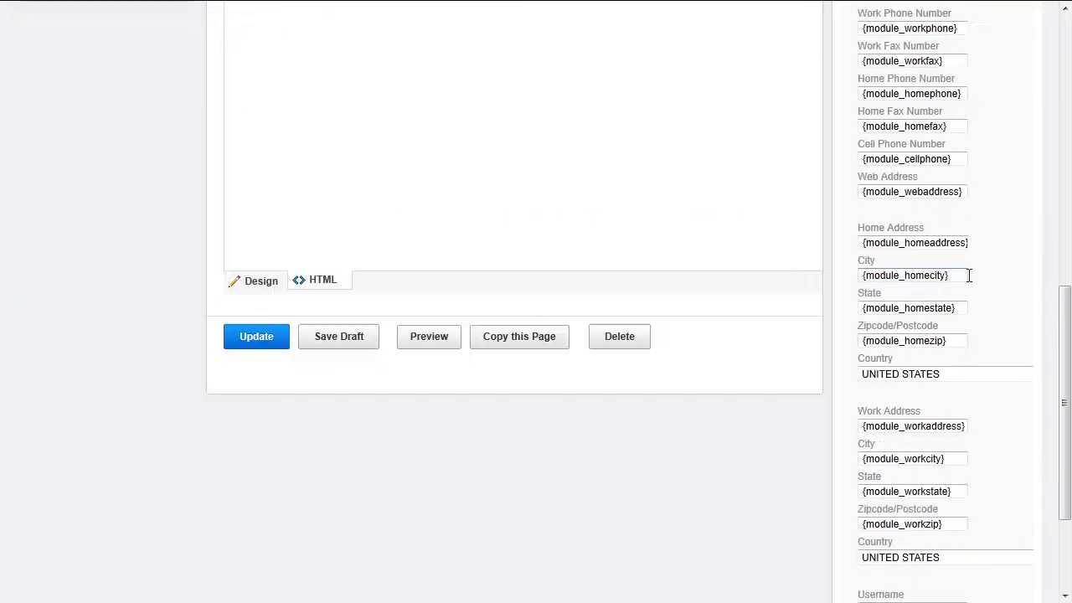
{"action": "scroll", "coordinate": [968, 277], "scroll_direction": "down", "scroll_amount": 2}
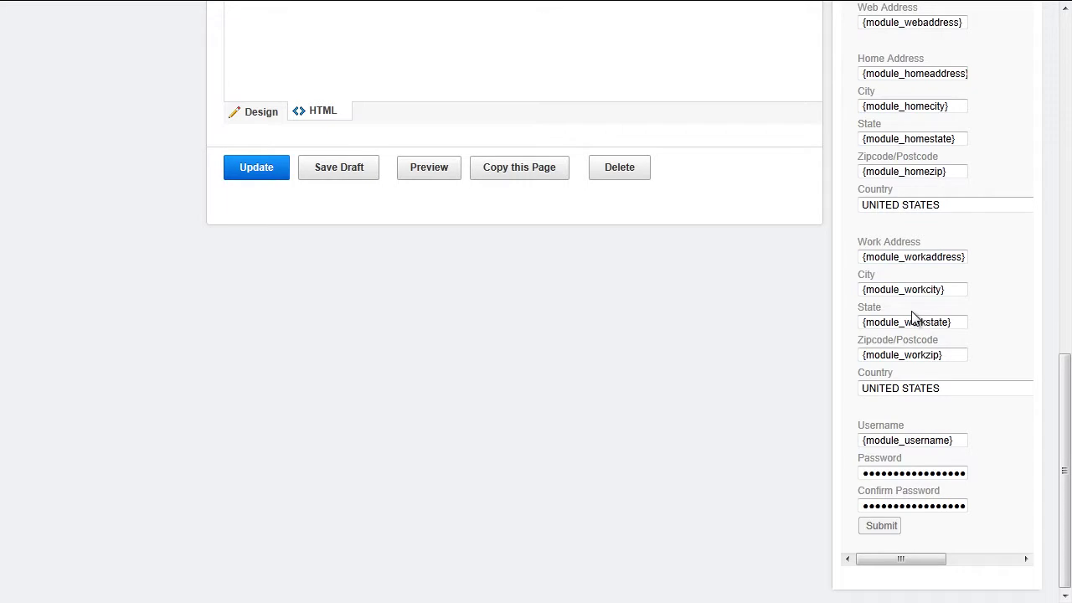
{"action": "scroll", "coordinate": [912, 316], "scroll_direction": "up", "scroll_amount": 10}
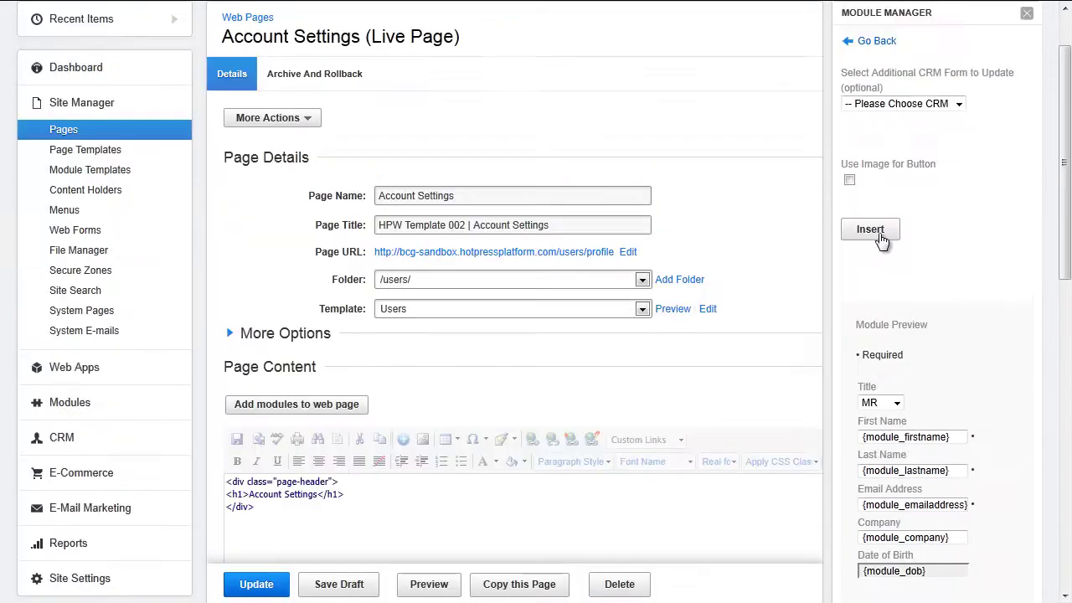
Insert the update-details form module below the Account Settings heading and update the page.
{"action": "left_click", "coordinate": [870, 229]}
{"action": "scroll", "coordinate": [569, 419], "scroll_direction": "down", "scroll_amount": 3}
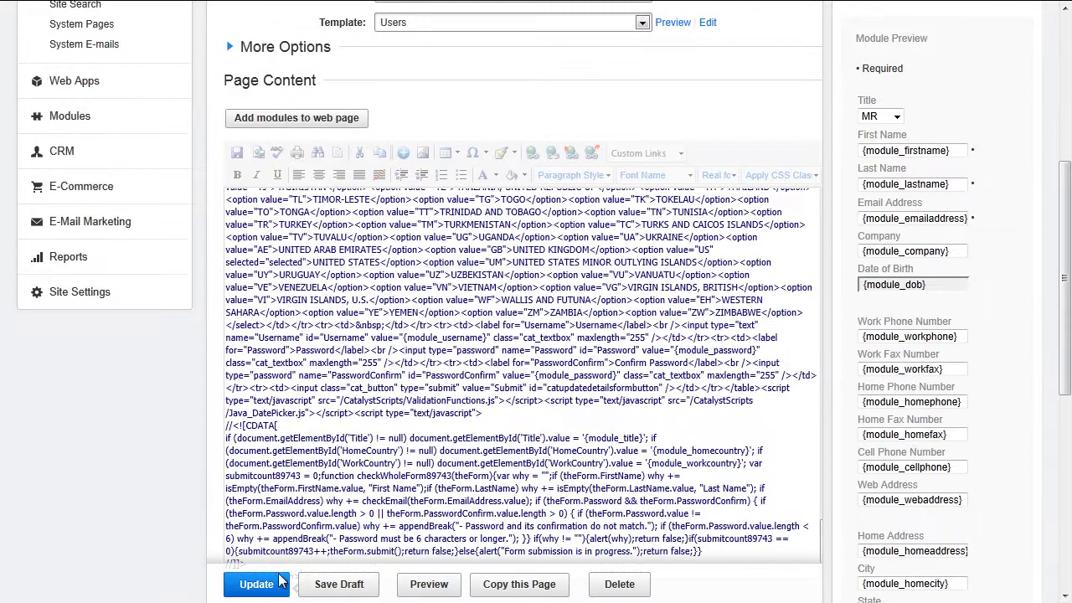
{"action": "left_click", "coordinate": [256, 585]}
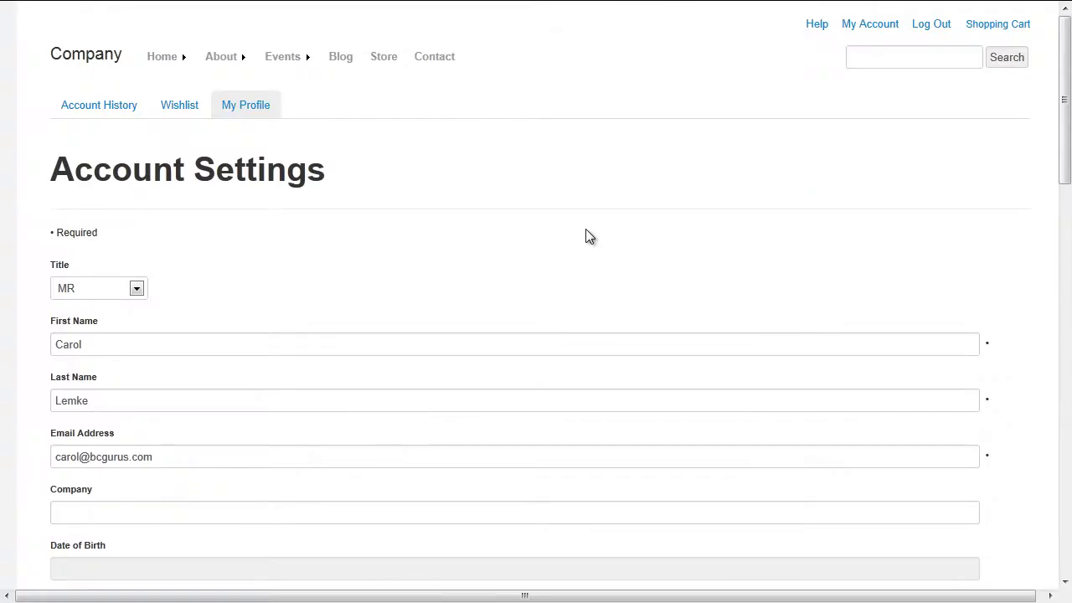
Set the home address city to Denver in the live Account Settings form and submit it.
{"action": "scroll", "coordinate": [315, 227], "scroll_direction": "down", "scroll_amount": 1}
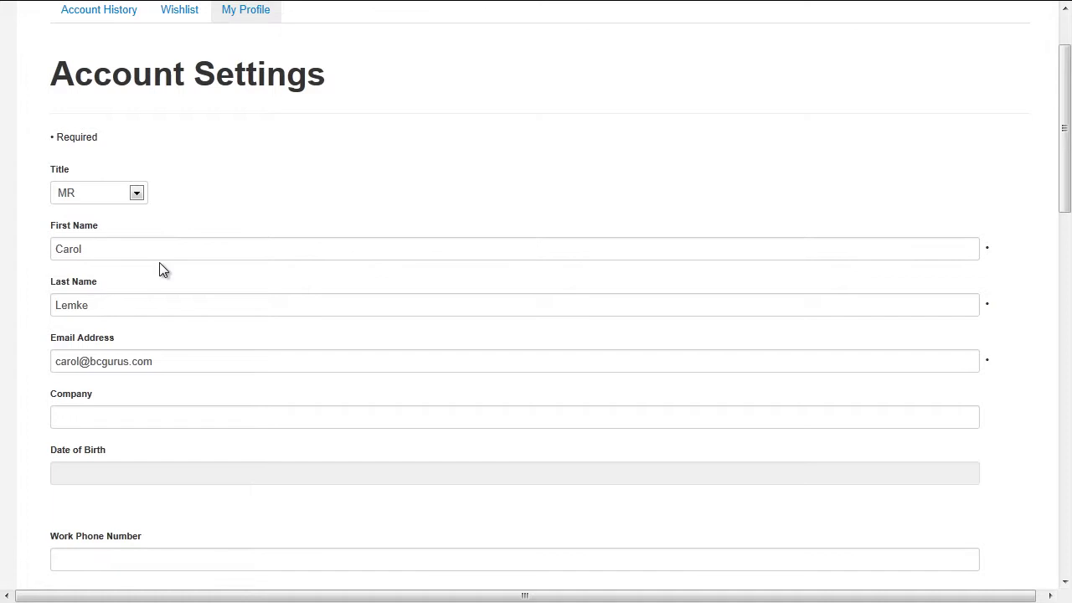
{"action": "scroll", "coordinate": [181, 317], "scroll_direction": "down", "scroll_amount": 1}
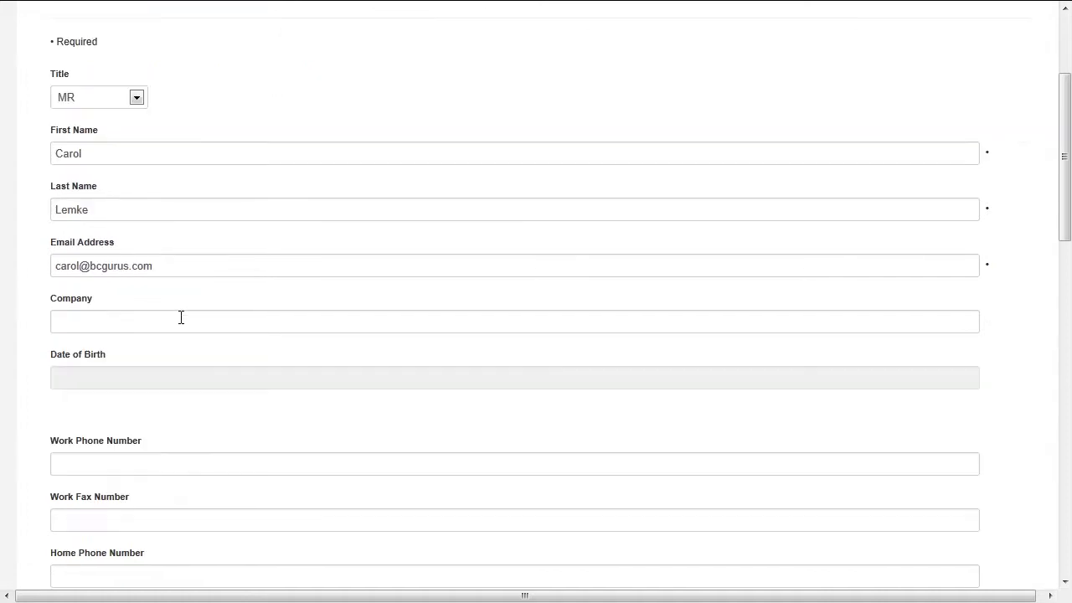
{"action": "scroll", "coordinate": [180, 318], "scroll_direction": "down", "scroll_amount": 1}
{"action": "scroll", "coordinate": [179, 316], "scroll_direction": "down", "scroll_amount": 1}
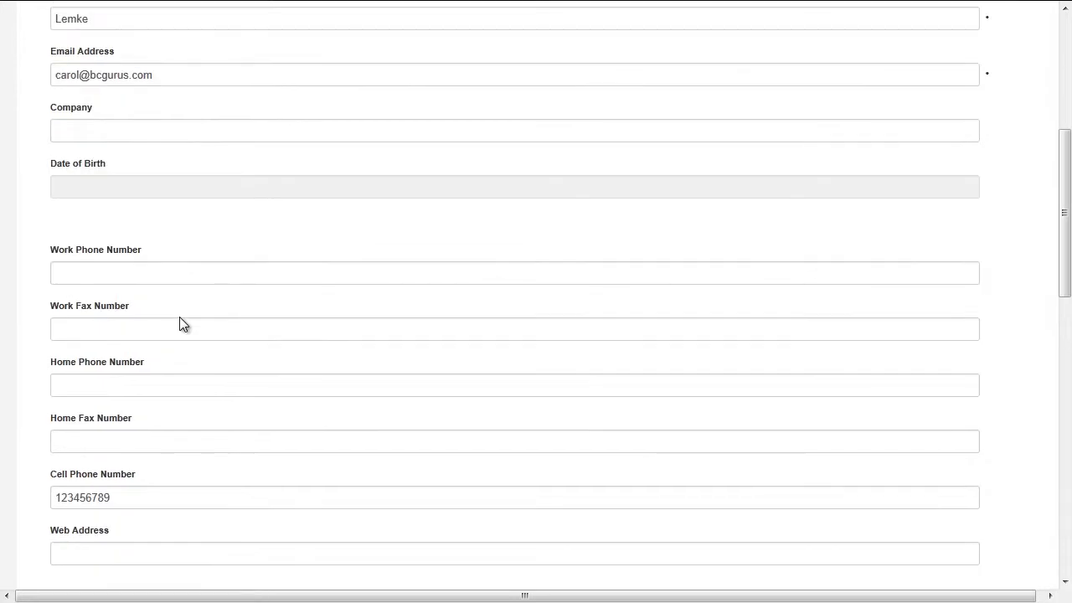
{"action": "left_click", "coordinate": [111, 273]}
{"action": "scroll", "coordinate": [114, 325], "scroll_direction": "down", "scroll_amount": 3}
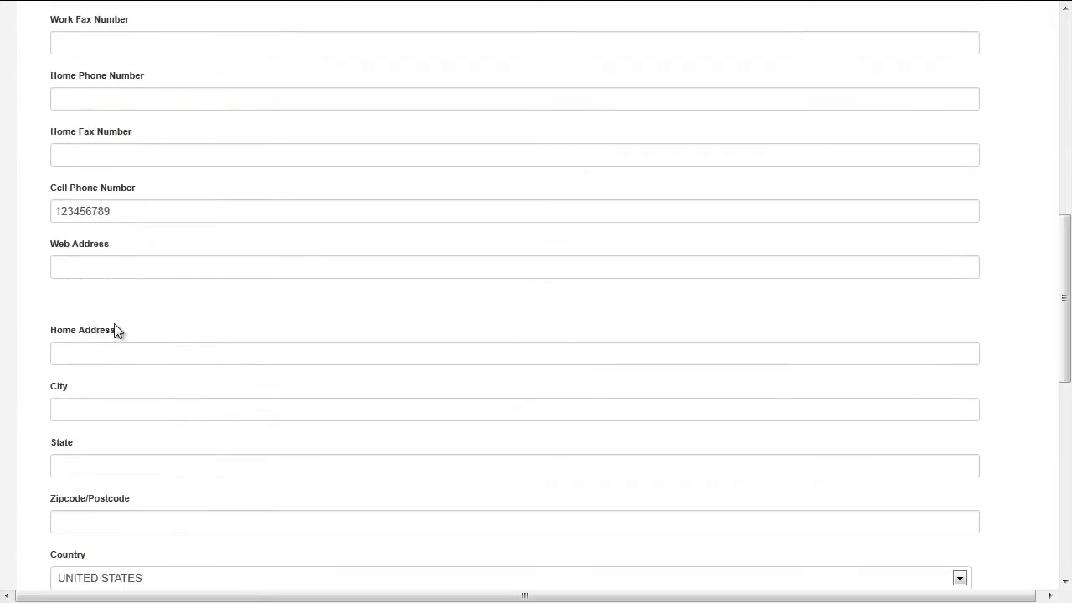
{"action": "left_click", "coordinate": [94, 414]}
{"action": "type", "text": "Denver"}
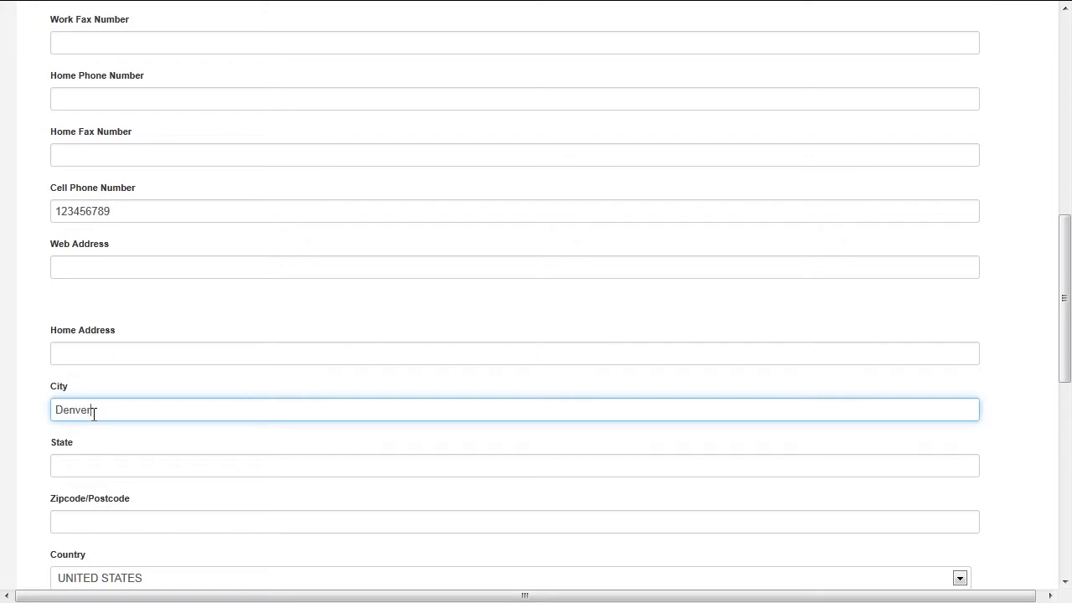
{"action": "scroll", "coordinate": [232, 389], "scroll_direction": "down", "scroll_amount": 4}
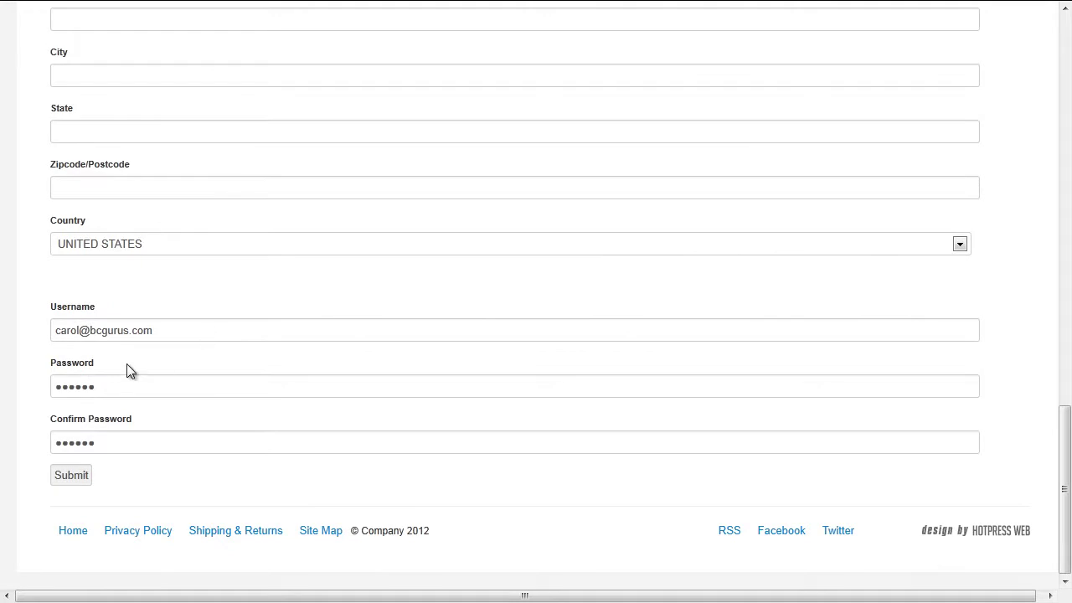
{"action": "left_click", "coordinate": [73, 475]}
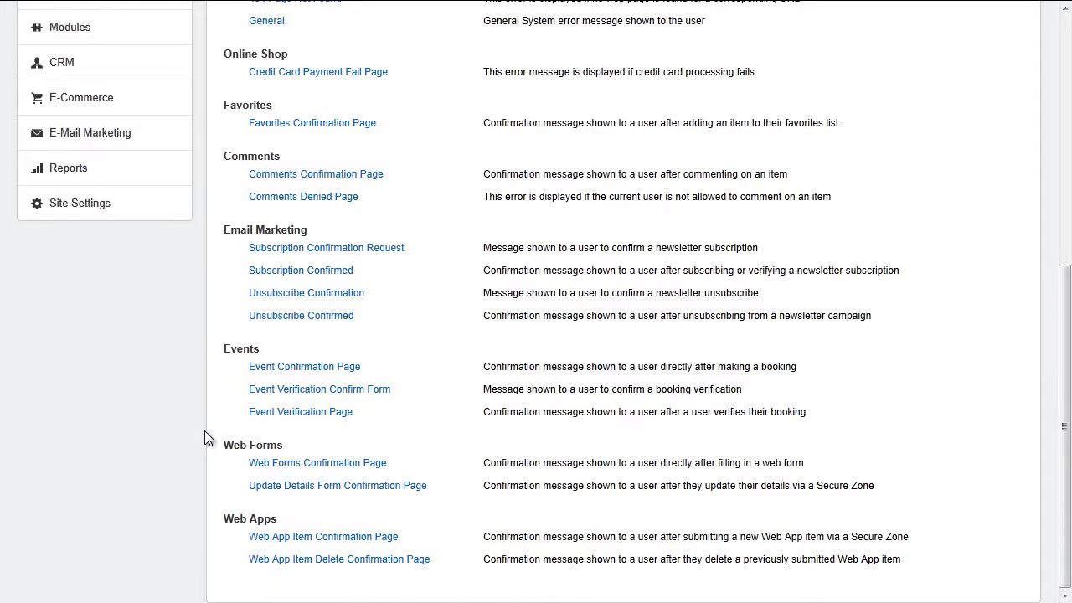
Review the system pages, including the Update Details Form Confirmation Page, and check the submitted city in the live profile.
{"action": "scroll", "coordinate": [204, 431], "scroll_direction": "up", "scroll_amount": 3}
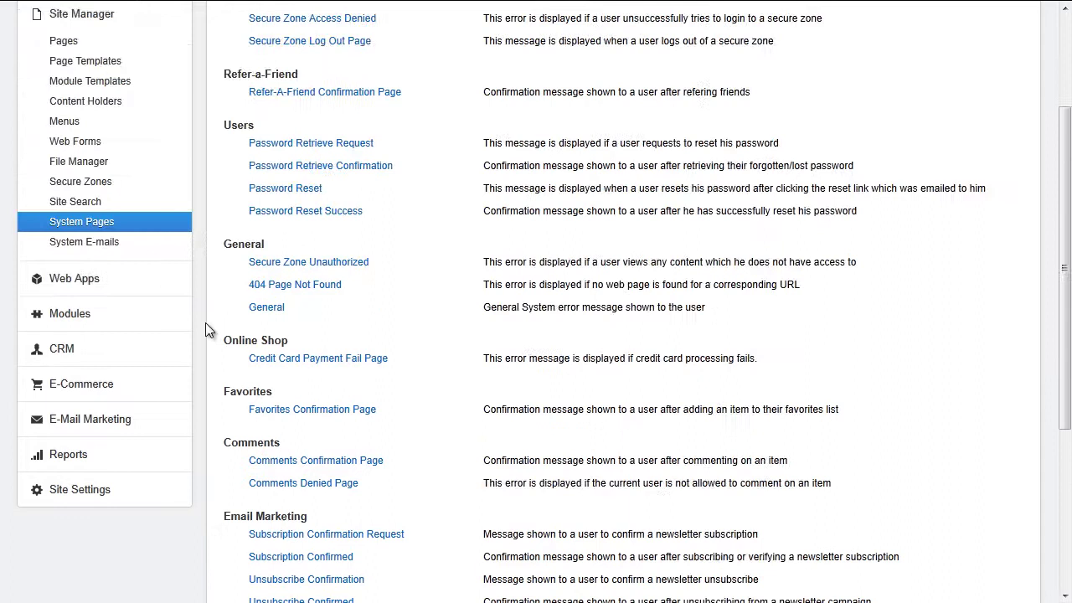
{"action": "scroll", "coordinate": [190, 344], "scroll_direction": "down", "scroll_amount": 3}
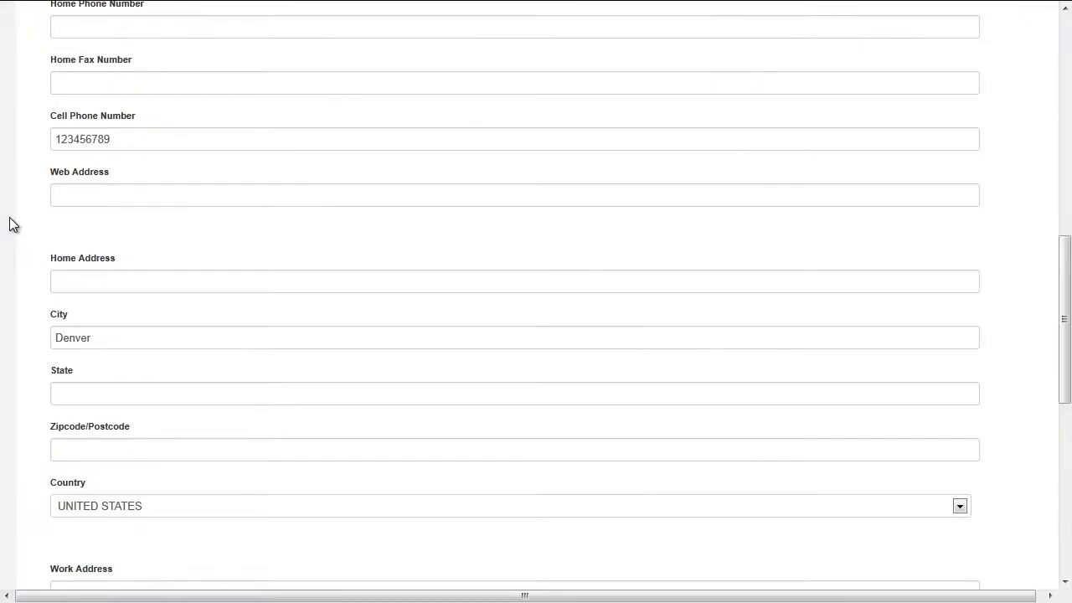
{"action": "left_click_drag", "start_coordinate": [103, 346], "coordinate": [12, 350]}
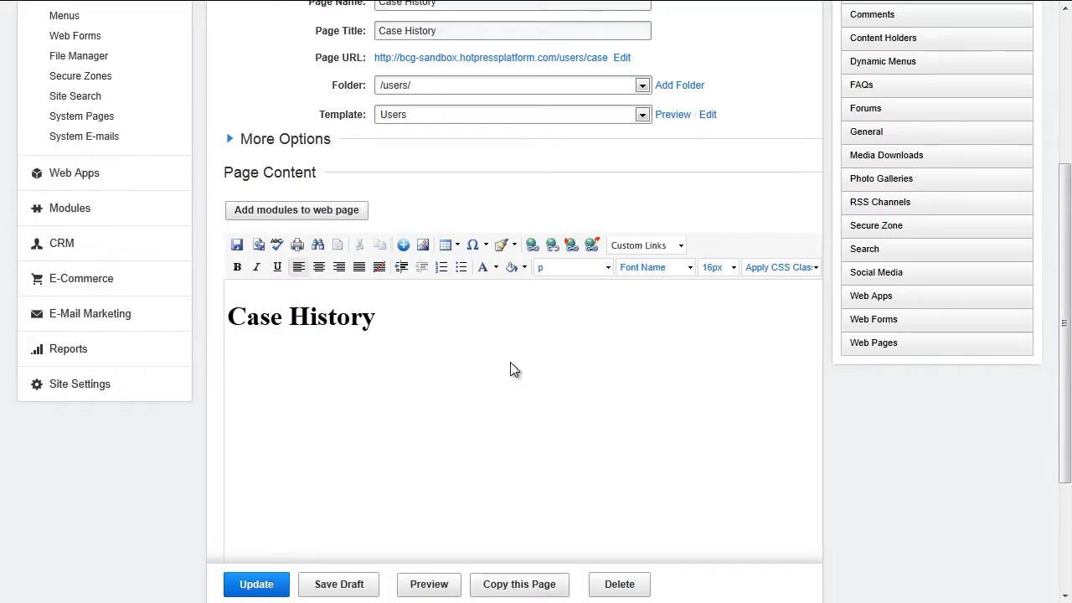
Insert the list of customer cases module into the Case History page and view the Contact Us Form case's thread on the live page.
{"action": "left_click", "coordinate": [877, 227]}
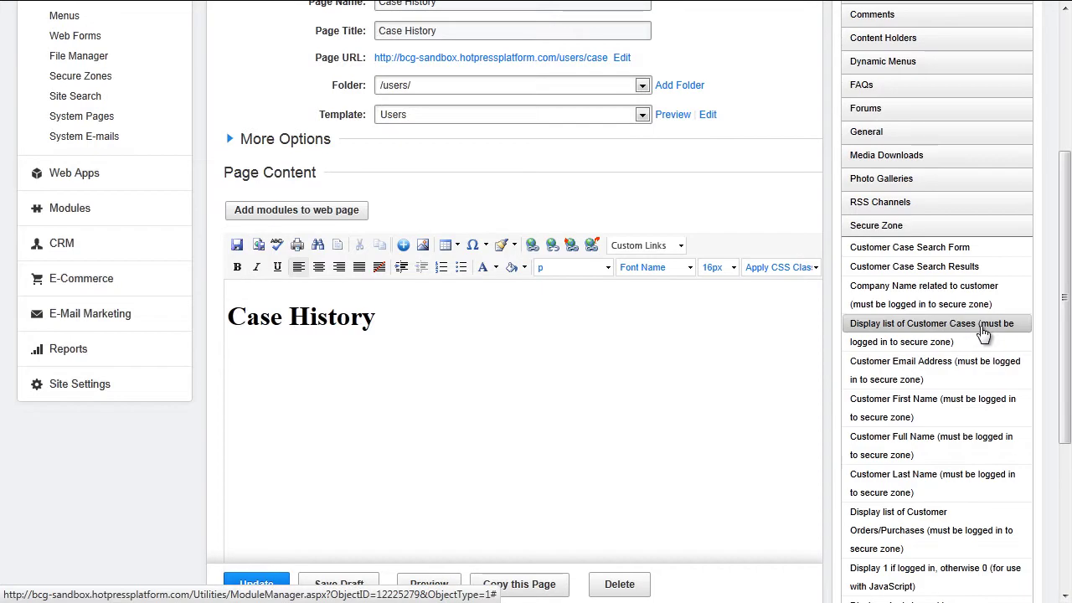
{"action": "left_click", "coordinate": [984, 334]}
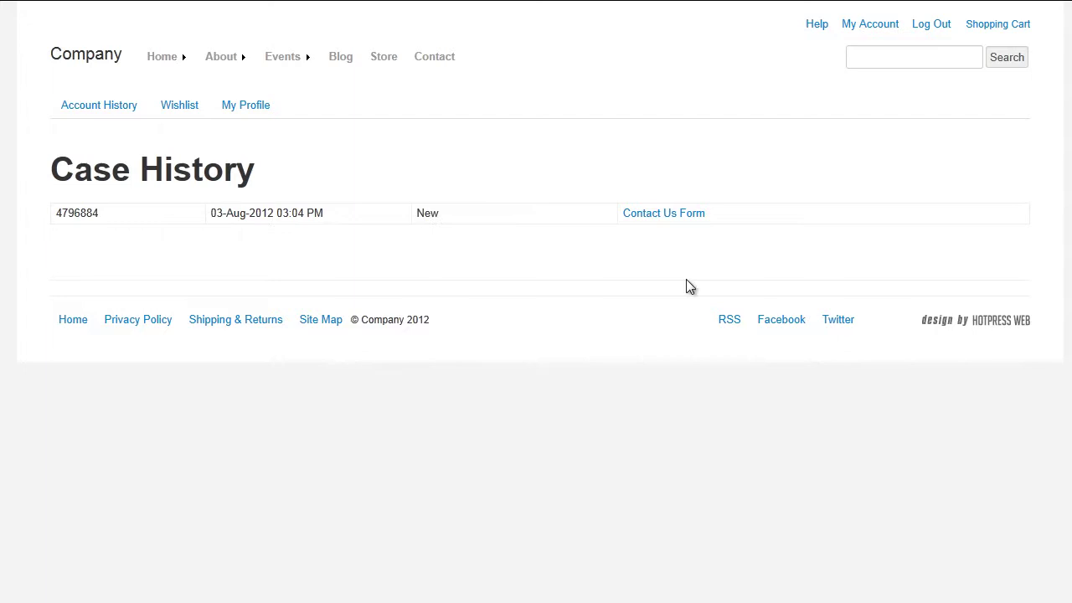
{"action": "left_click", "coordinate": [678, 219]}
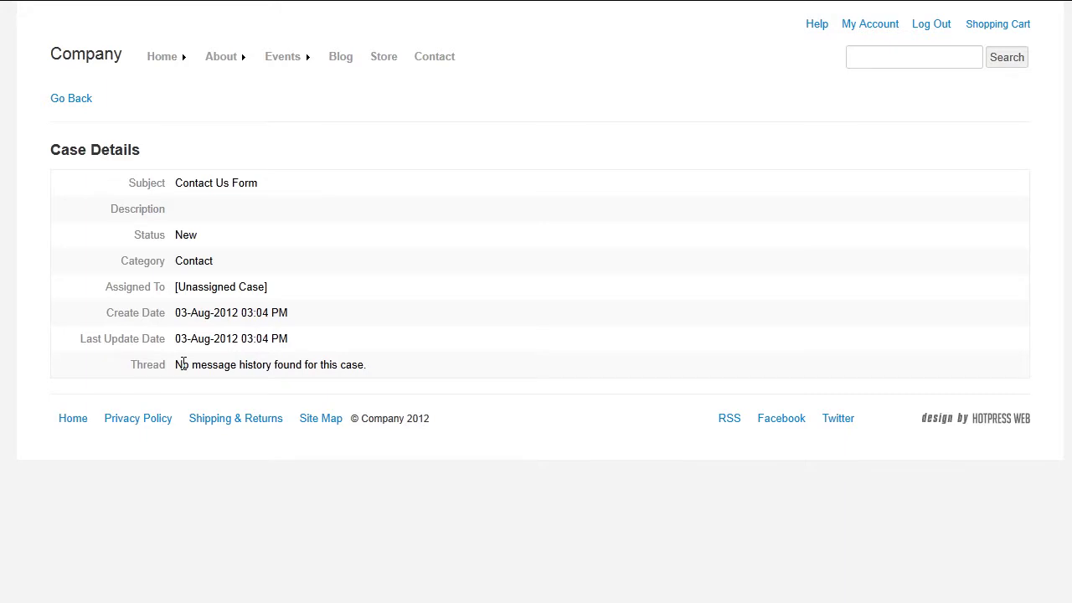
{"action": "left_click_drag", "start_coordinate": [176, 364], "coordinate": [367, 364]}
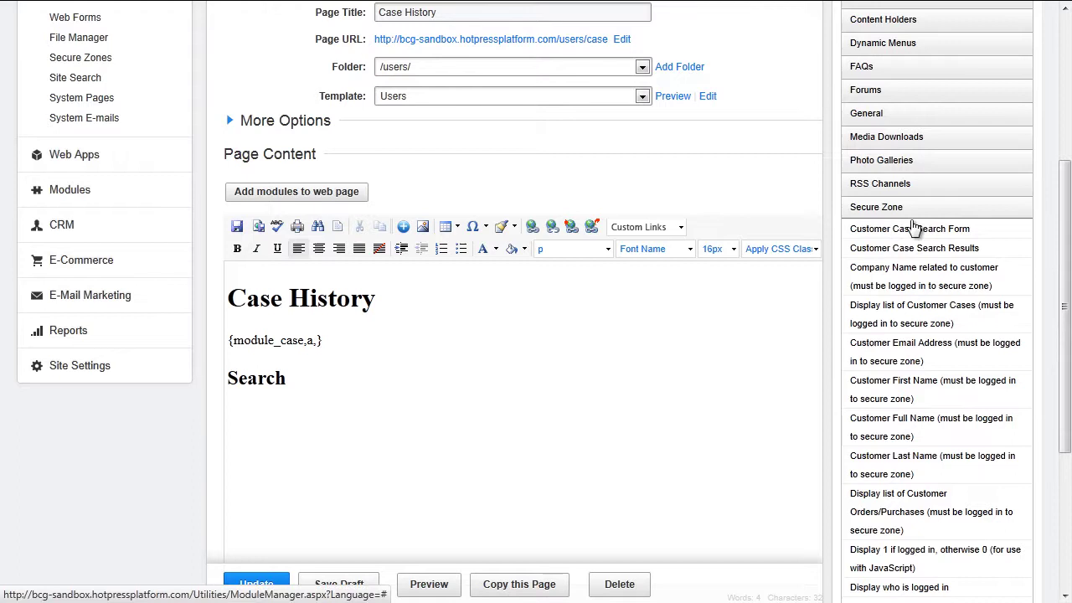
Insert the Customer Case Search Form below the Search heading and locate its {module_caseresults} tag in the HTML source.
{"action": "left_click", "coordinate": [993, 230]}
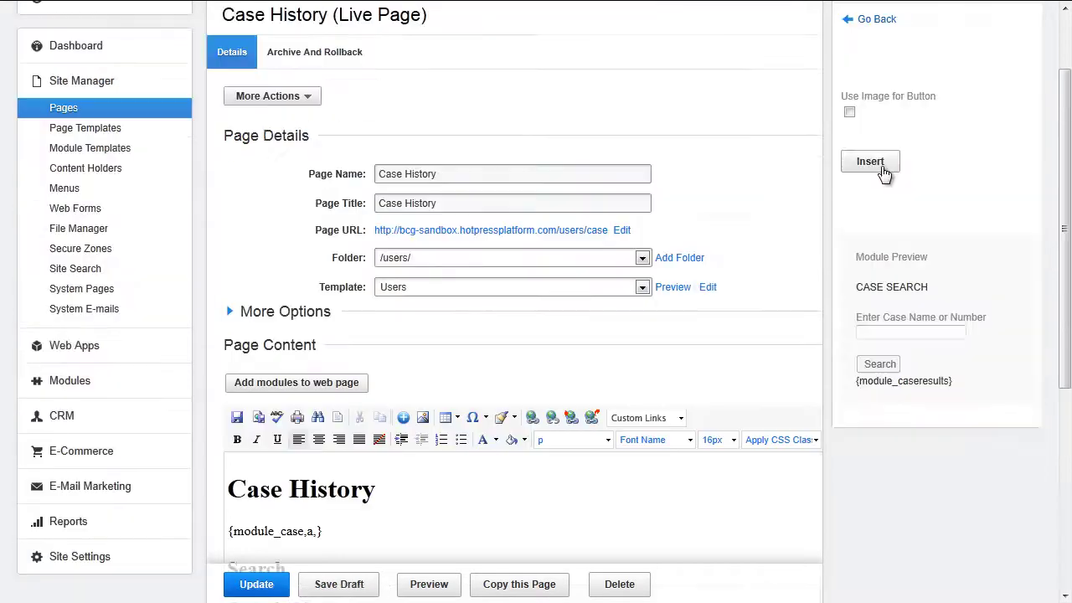
{"action": "left_click", "coordinate": [886, 173]}
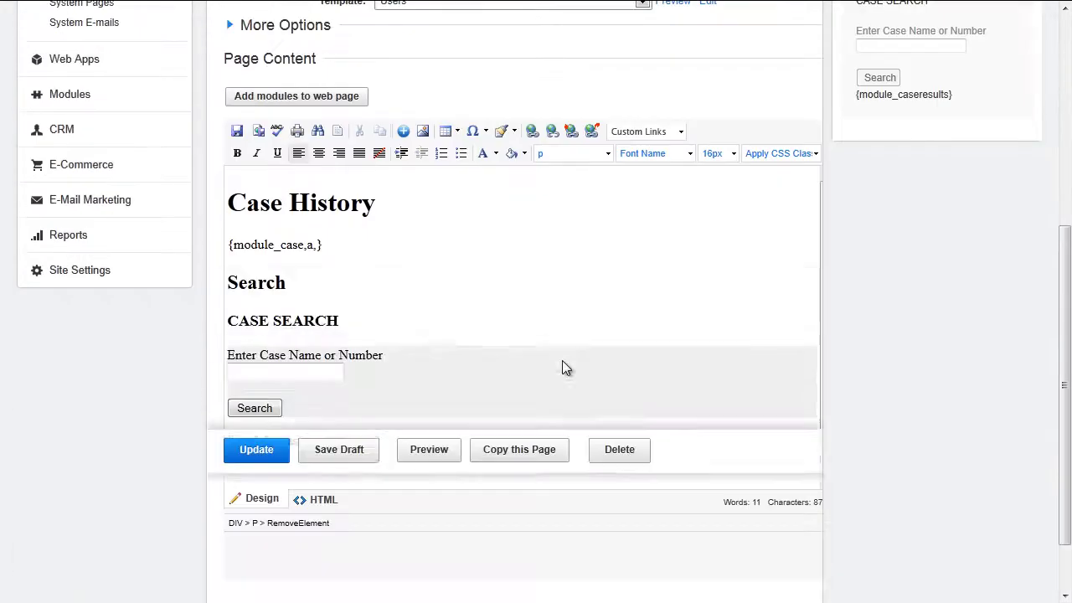
{"action": "left_click", "coordinate": [323, 499]}
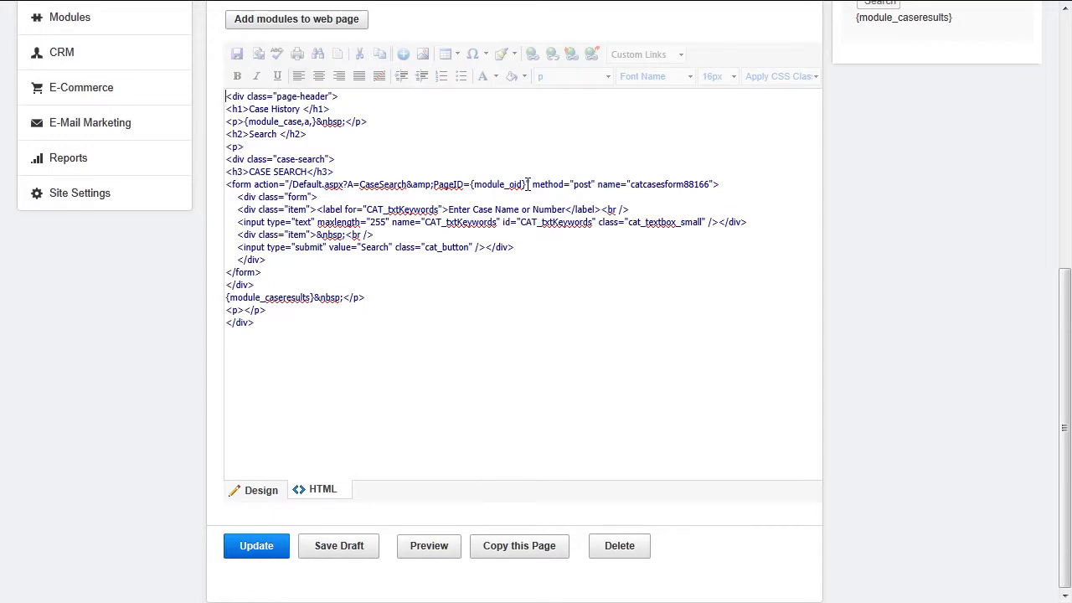
{"action": "left_click_drag", "start_coordinate": [315, 299], "coordinate": [201, 293]}
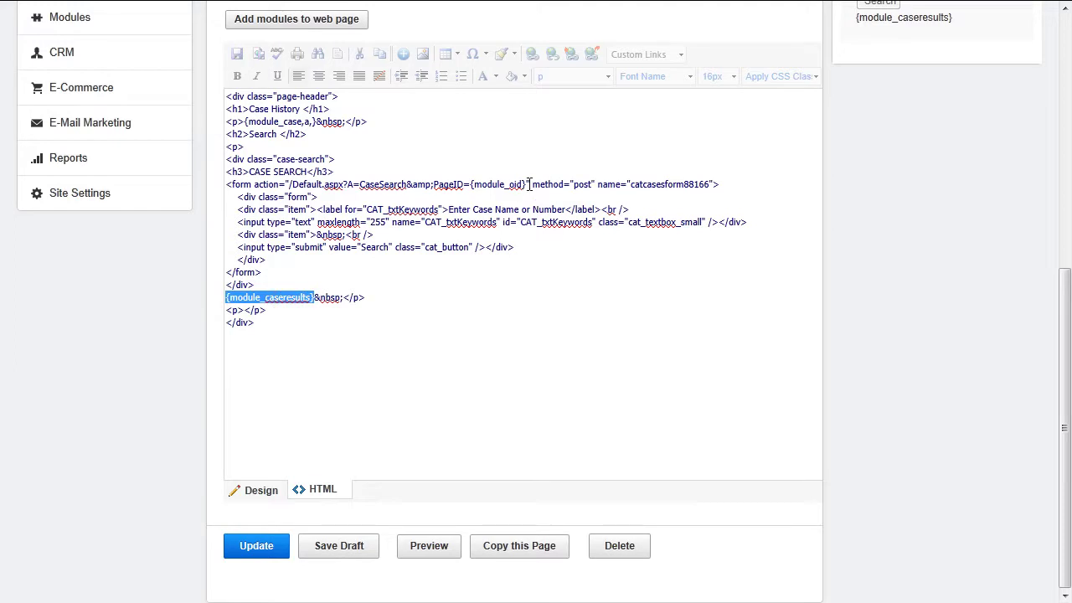
Replace the PageID parameter in the case search form's action URL with &amp;ID=/results.
{"action": "left_click_drag", "start_coordinate": [529, 184], "coordinate": [410, 180]}
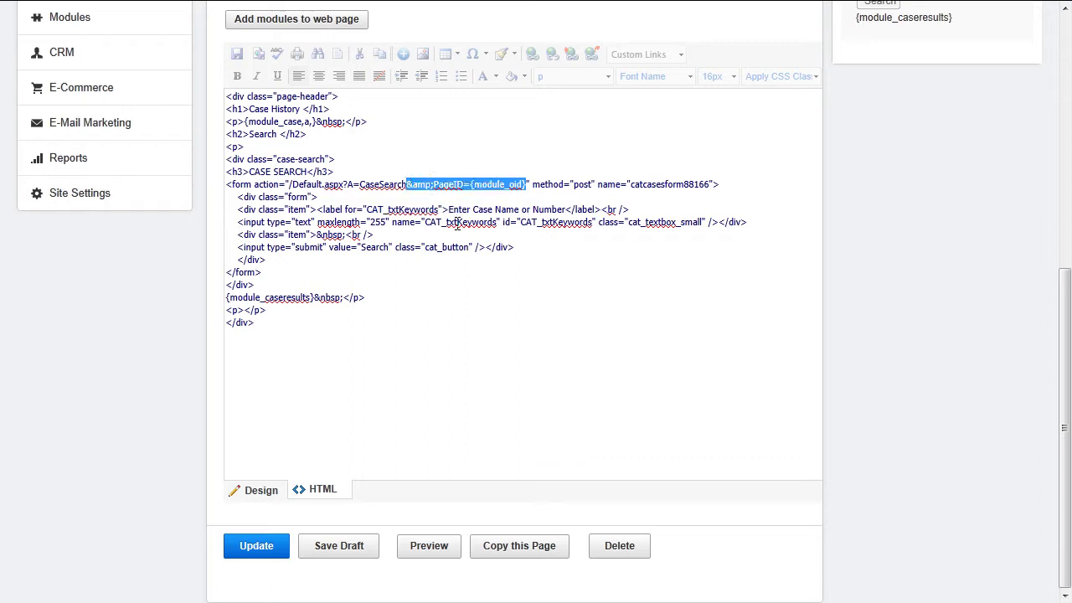
{"action": "type", "text": "&ID=/results"}
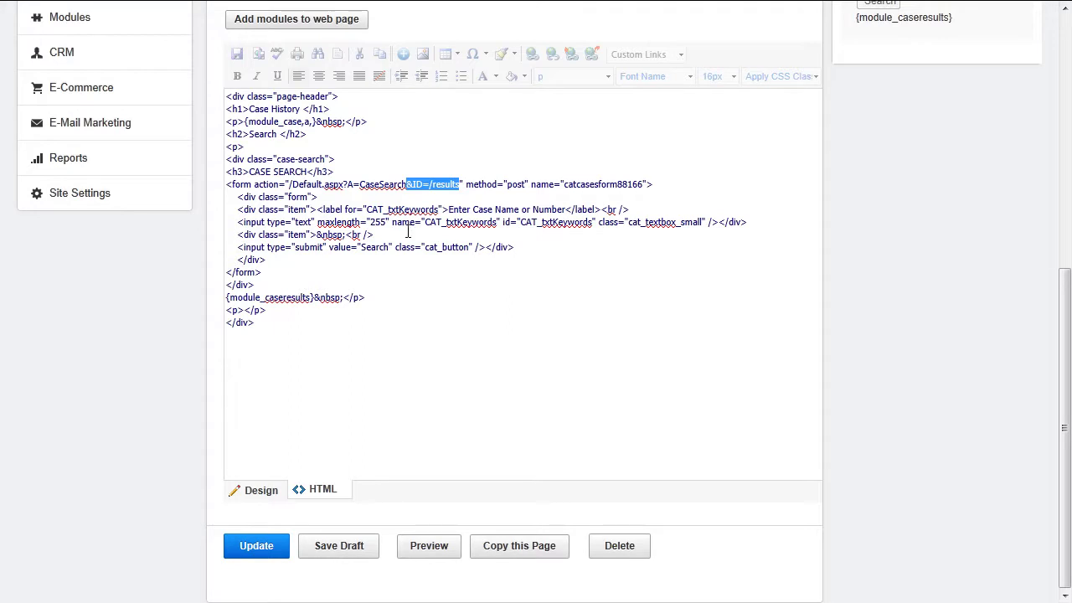
{"action": "left_click", "coordinate": [410, 185]}
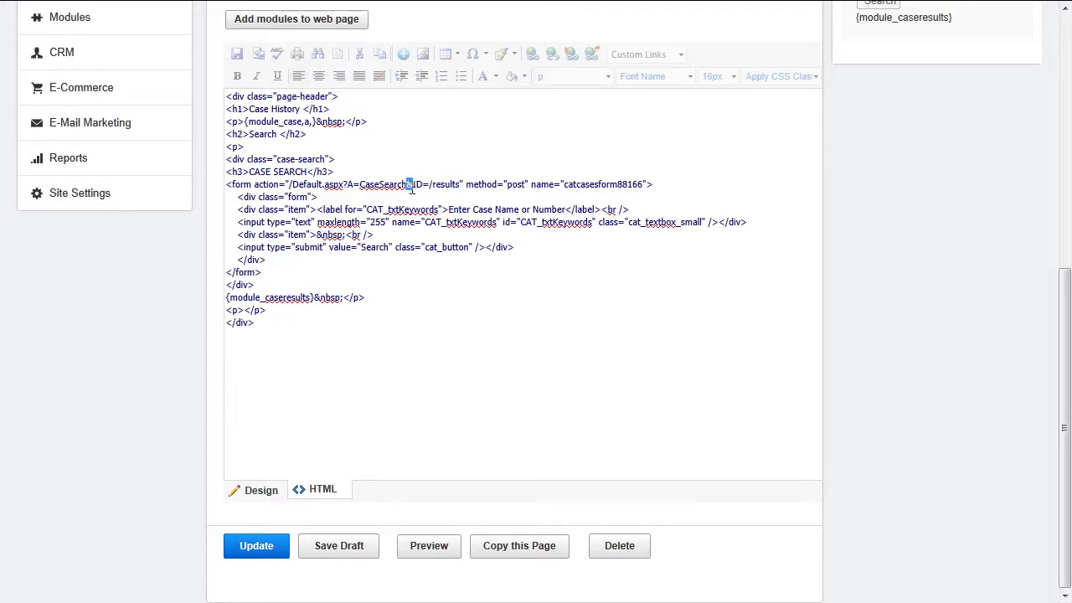
{"action": "type", "text": "amp;"}
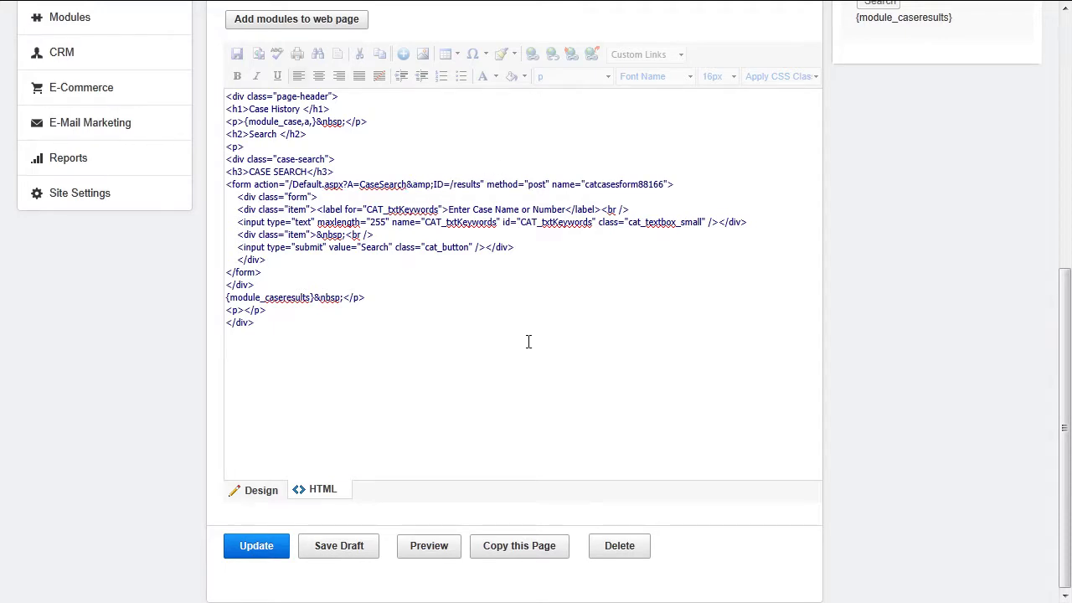
{"action": "scroll", "coordinate": [528, 343], "scroll_direction": "up", "scroll_amount": 1}
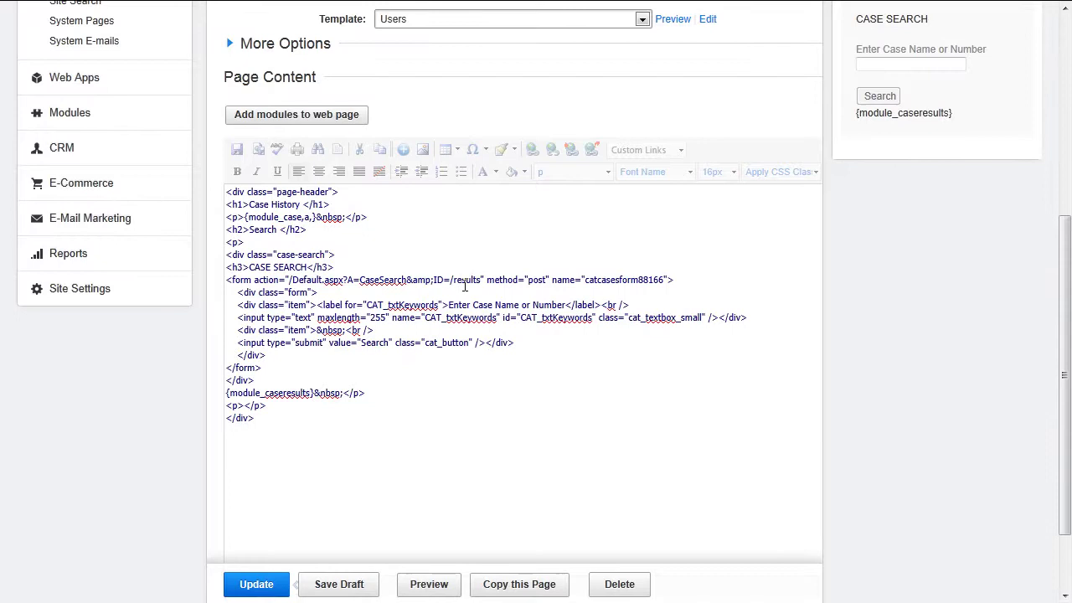
Open the Customer Case Search Results module from the Secure Zone group and locate the {module_caseresults} tag in the Case History page source.
{"action": "scroll", "coordinate": [511, 359], "scroll_direction": "down", "scroll_amount": 1}
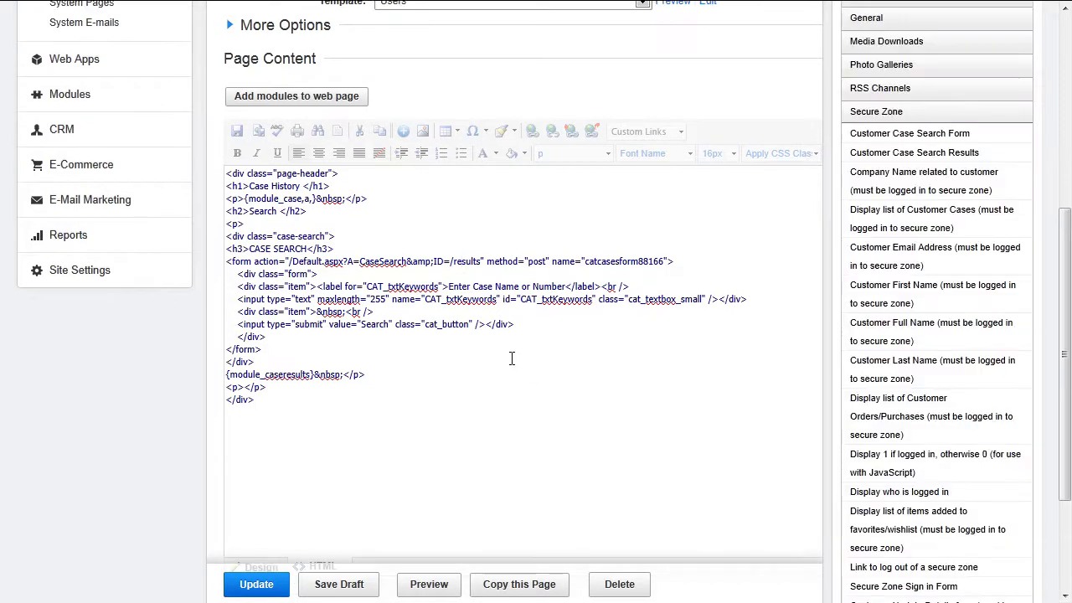
{"action": "left_click", "coordinate": [867, 160]}
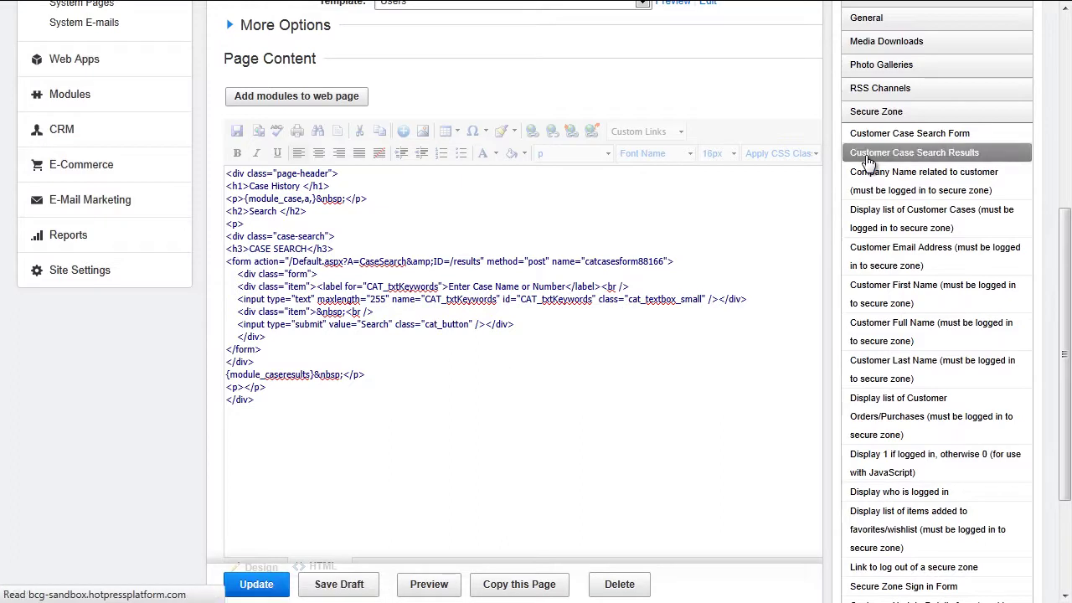
{"action": "scroll", "coordinate": [893, 288], "scroll_direction": "up", "scroll_amount": 5}
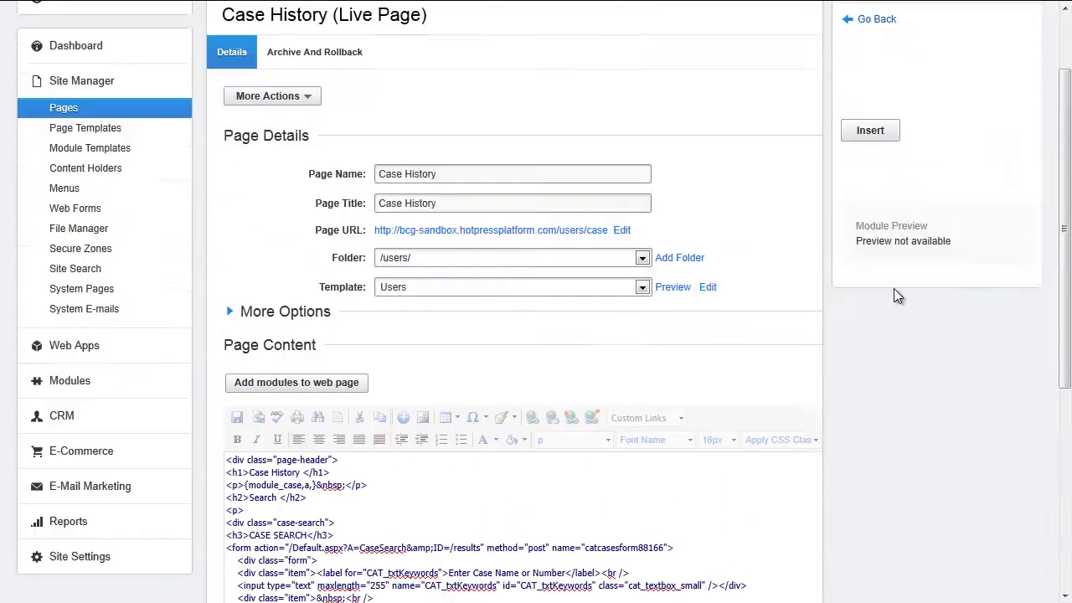
{"action": "scroll", "coordinate": [893, 288], "scroll_direction": "down", "scroll_amount": 6}
{"action": "left_click_drag", "start_coordinate": [314, 297], "coordinate": [188, 293]}
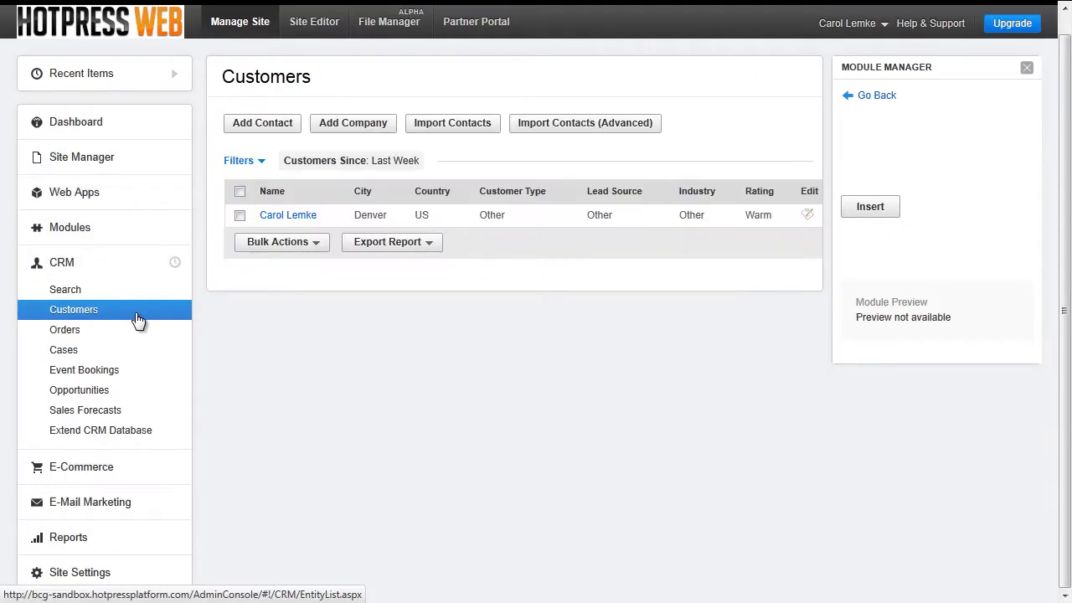
Send "Lets schedule a training on secure zones for next Wednesday at noon MST. Thanks!" as a message from the customer's Contact Us Form case.
{"action": "left_click", "coordinate": [87, 356]}
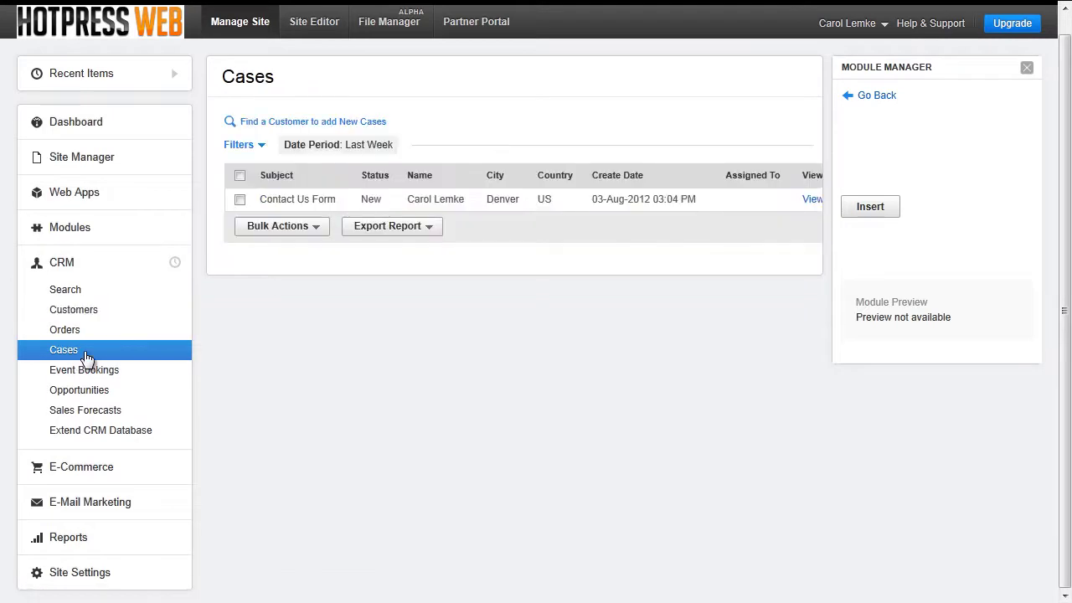
{"action": "left_click", "coordinate": [423, 200]}
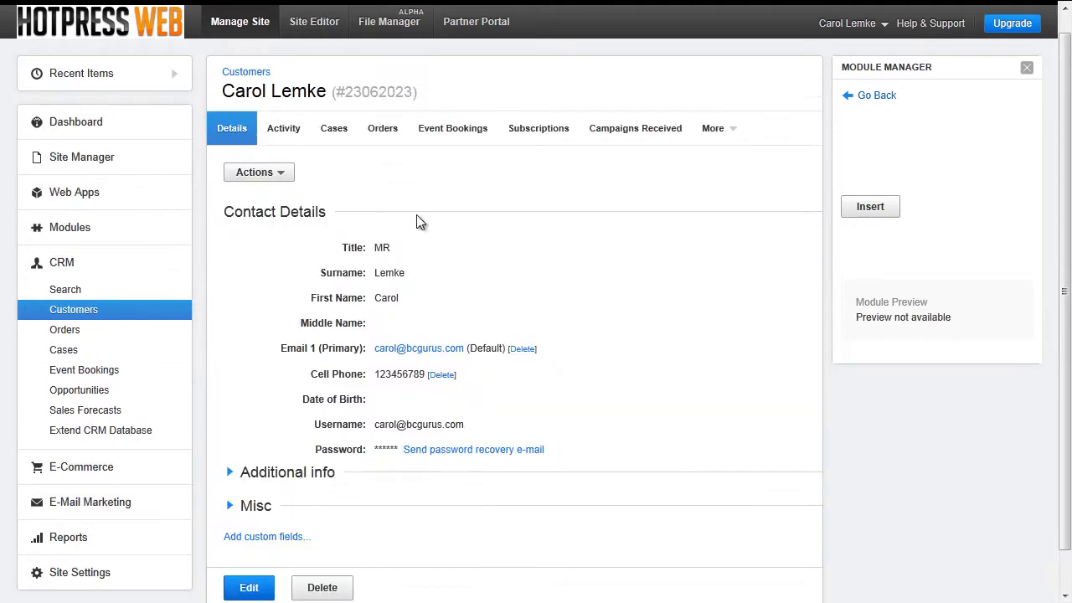
{"action": "left_click", "coordinate": [335, 130]}
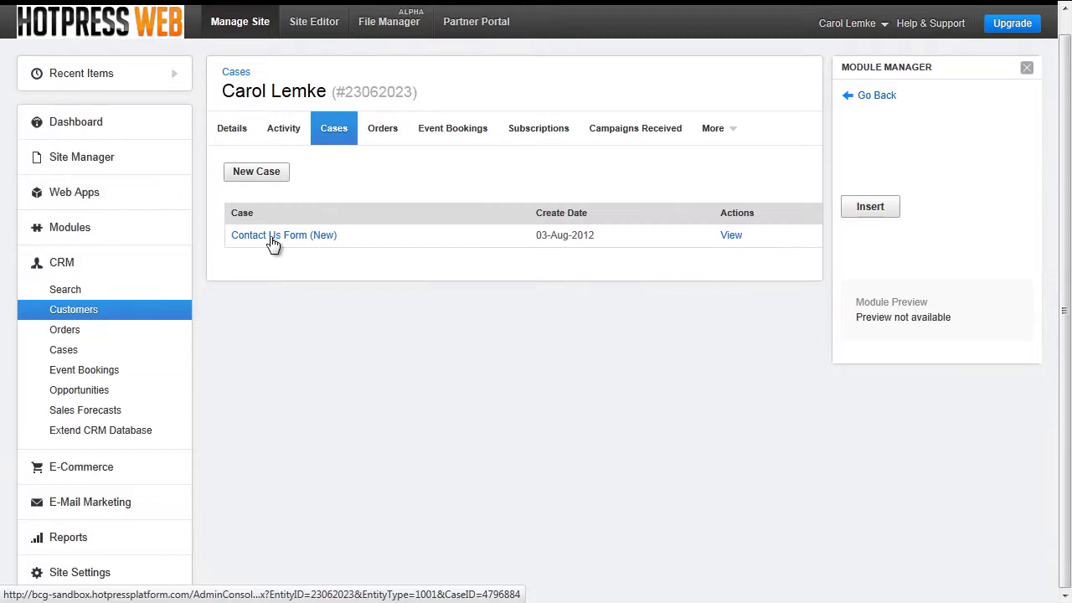
{"action": "left_click", "coordinate": [273, 243]}
{"action": "scroll", "coordinate": [270, 242], "scroll_direction": "down", "scroll_amount": 3}
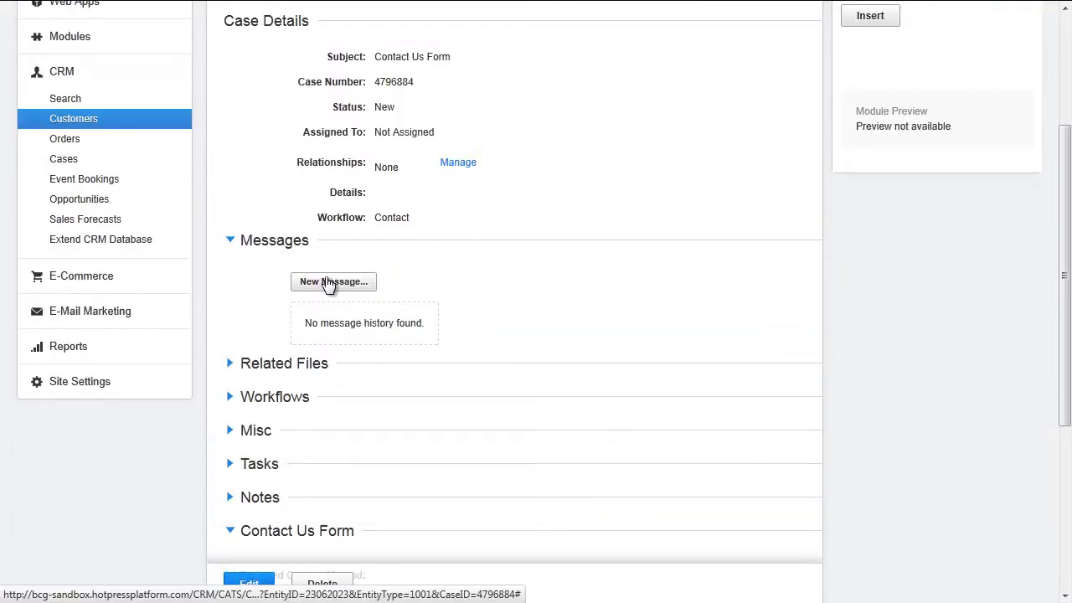
{"action": "left_click", "coordinate": [332, 285]}
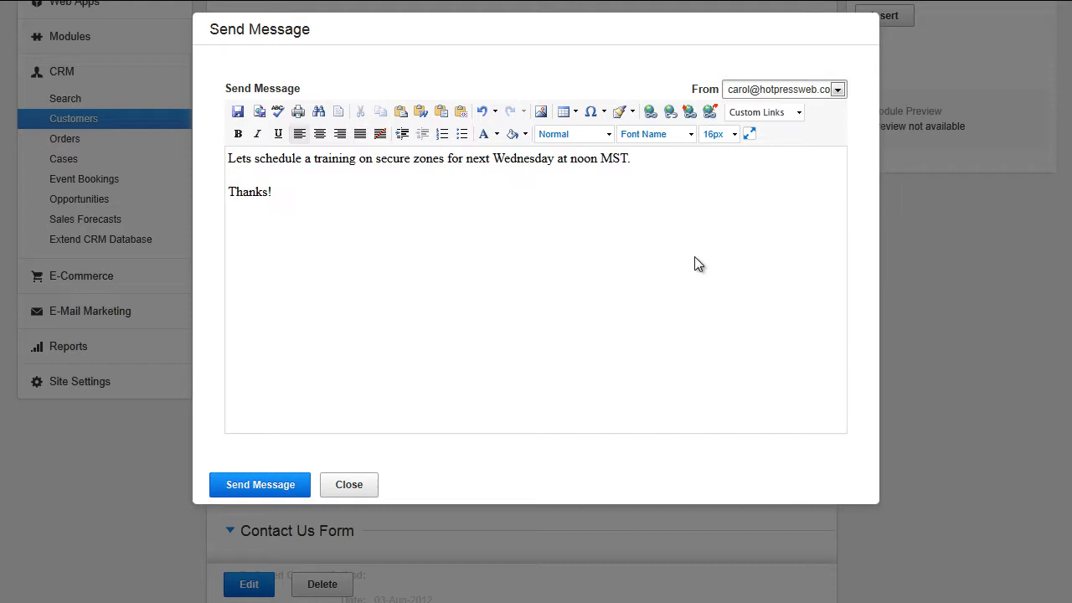
{"action": "left_click", "coordinate": [261, 485]}
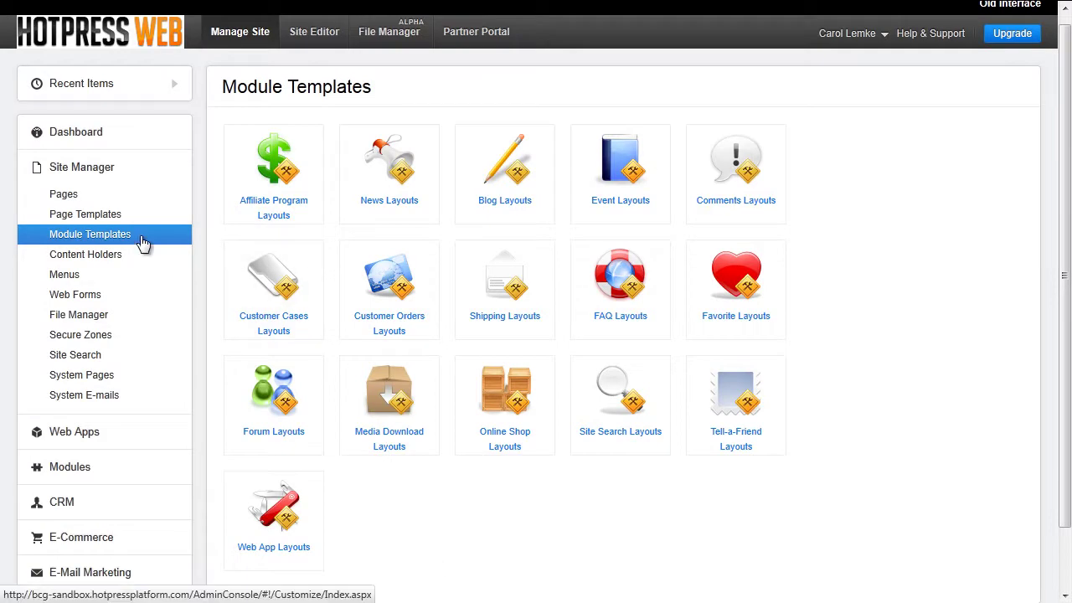
Examine the Detail Layout of the Customer Cases module templates and highlight its {tag_thread} tag.
{"action": "left_click", "coordinate": [308, 333]}
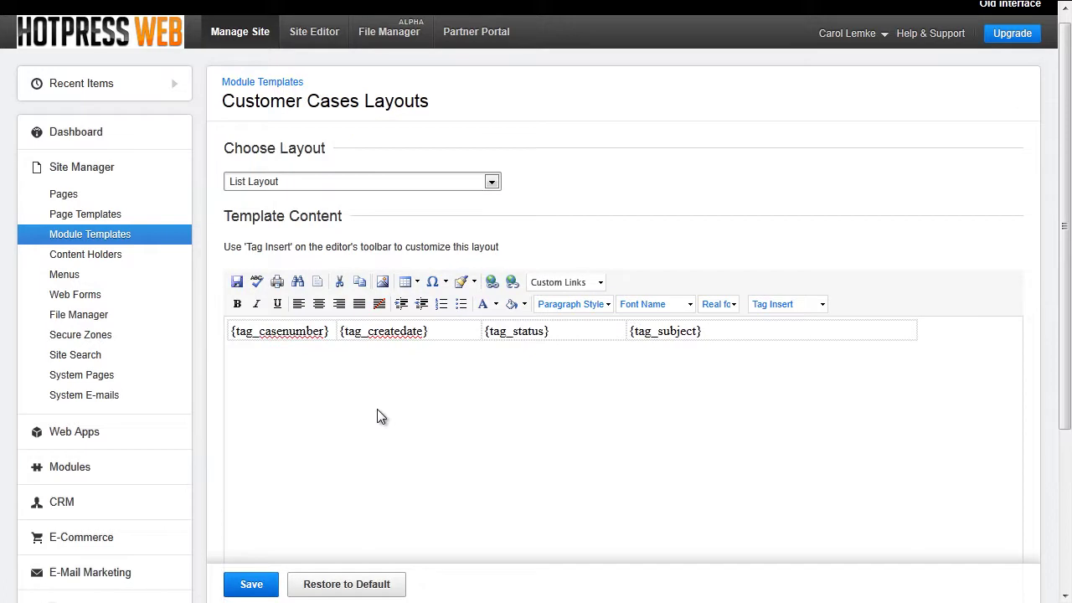
{"action": "left_click", "coordinate": [360, 185]}
{"action": "left_click", "coordinate": [346, 215]}
{"action": "scroll", "coordinate": [391, 452], "scroll_direction": "down", "scroll_amount": 1}
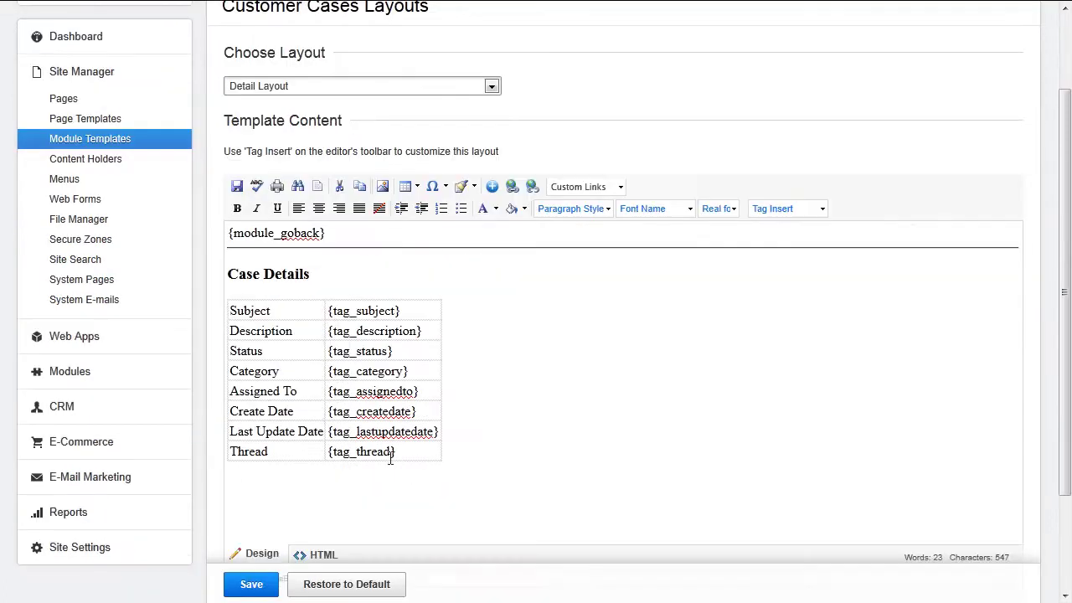
{"action": "double_click", "coordinate": [386, 451]}
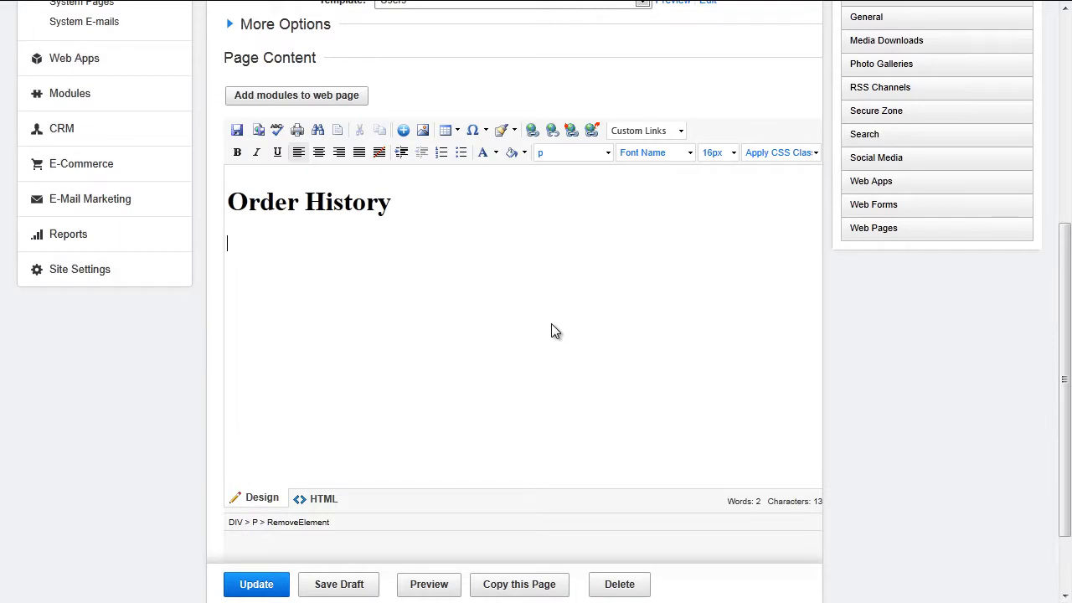
Insert the list of customer orders module with All Items into the Order History page and open the Jacket order on the live page.
{"action": "left_click", "coordinate": [898, 112]}
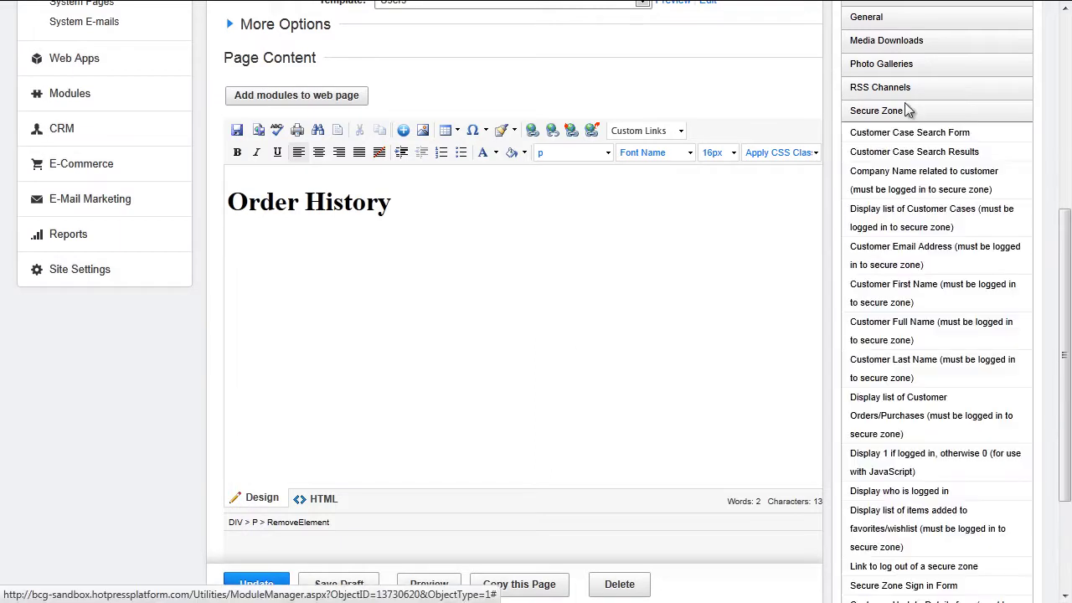
{"action": "left_click", "coordinate": [971, 404]}
{"action": "left_click", "coordinate": [938, 66]}
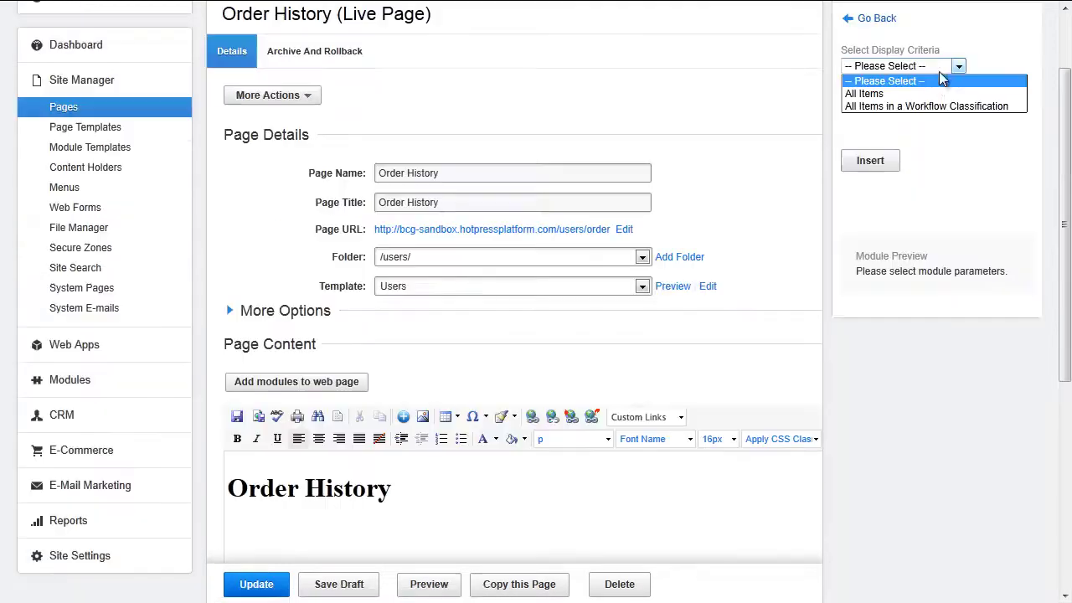
{"action": "left_click", "coordinate": [901, 93]}
{"action": "left_click", "coordinate": [871, 161]}
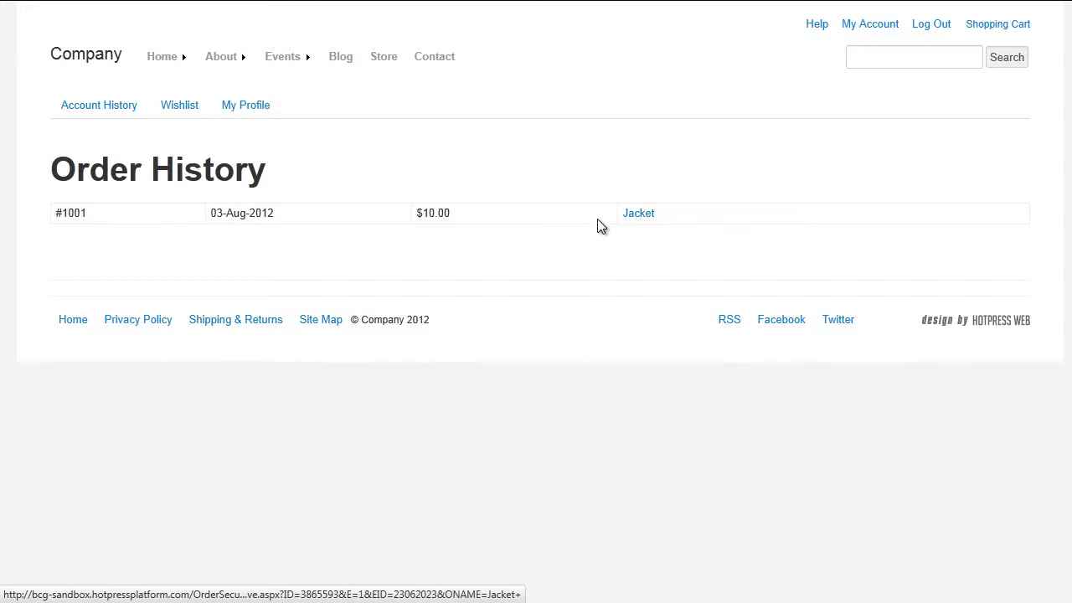
{"action": "left_click", "coordinate": [645, 216]}
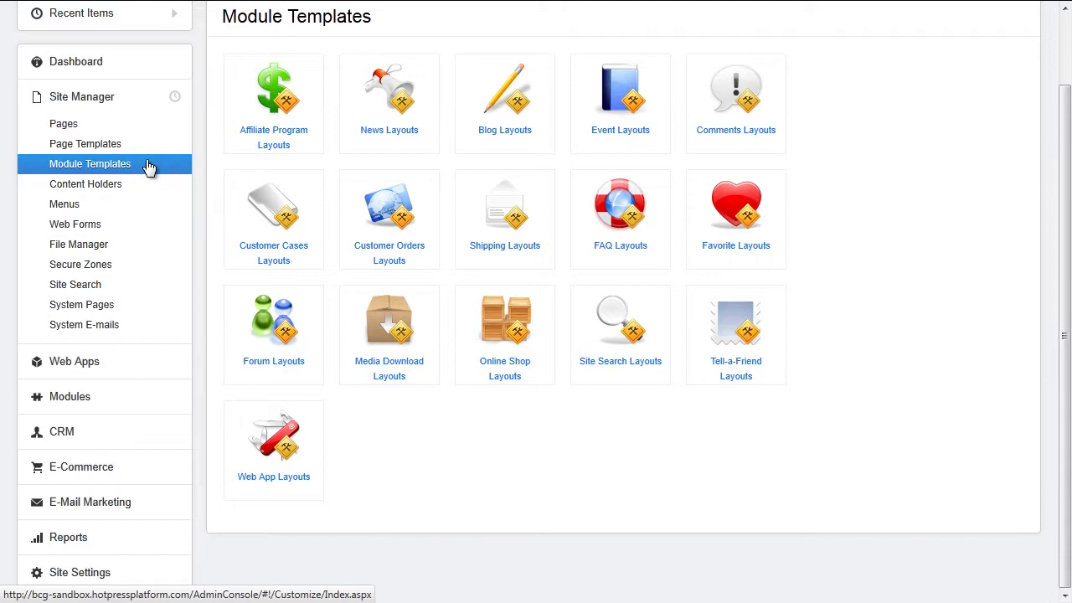
Examine the List Layout and Detail Layout of the Customer Orders module templates.
{"action": "left_click", "coordinate": [385, 215]}
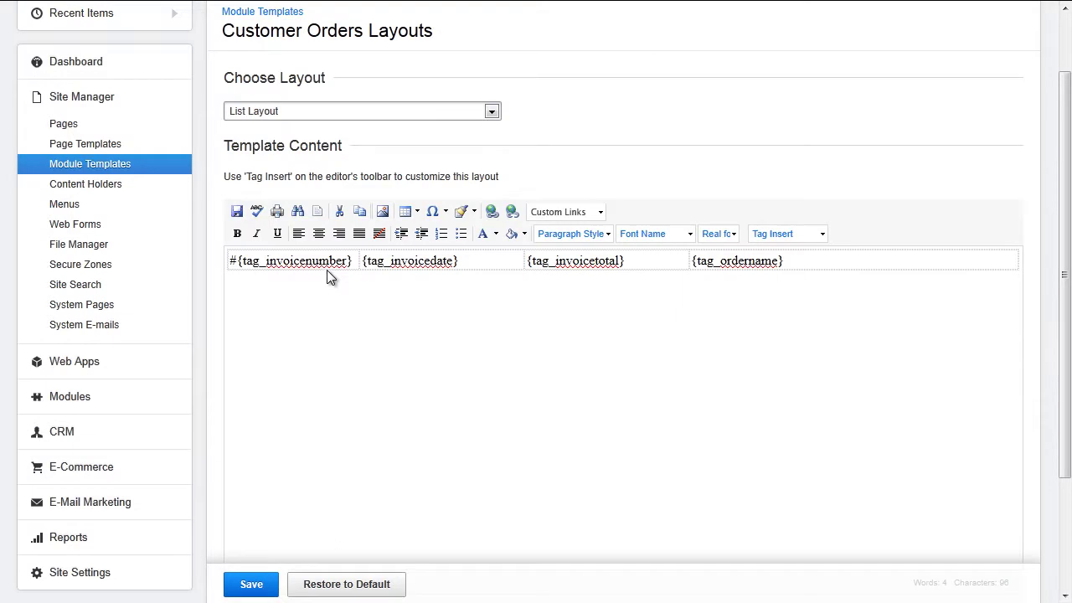
{"action": "left_click", "coordinate": [305, 113]}
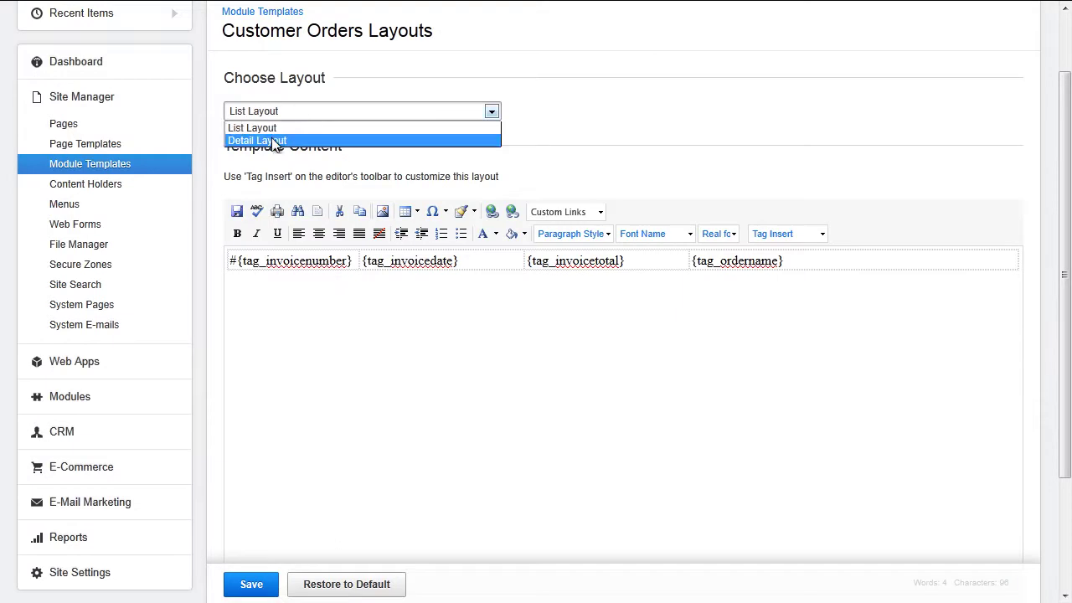
{"action": "left_click", "coordinate": [275, 142]}
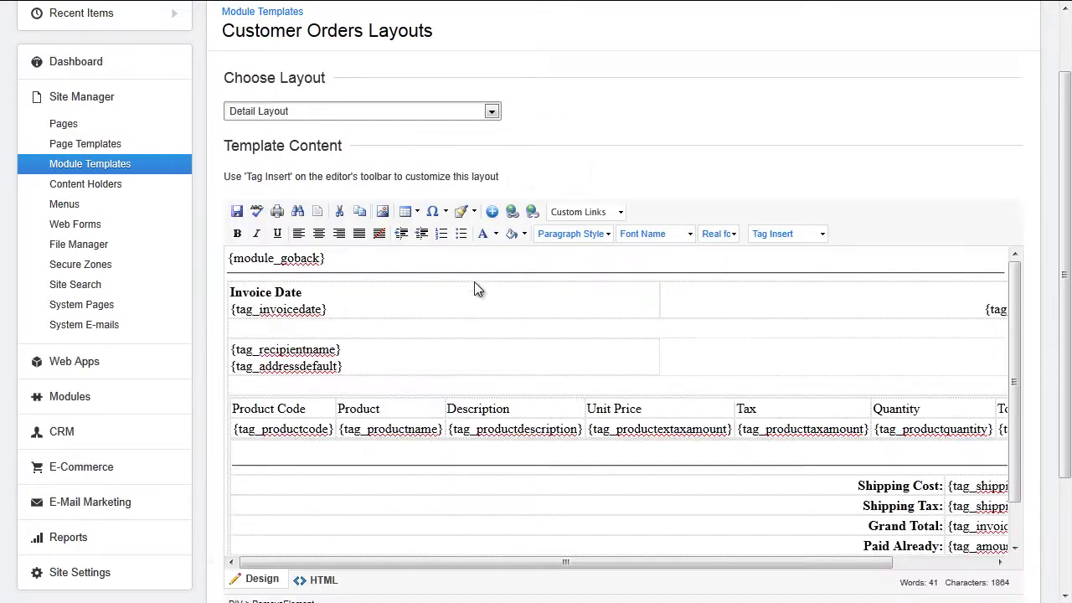
{"action": "scroll", "coordinate": [406, 373], "scroll_direction": "down", "scroll_amount": 2}
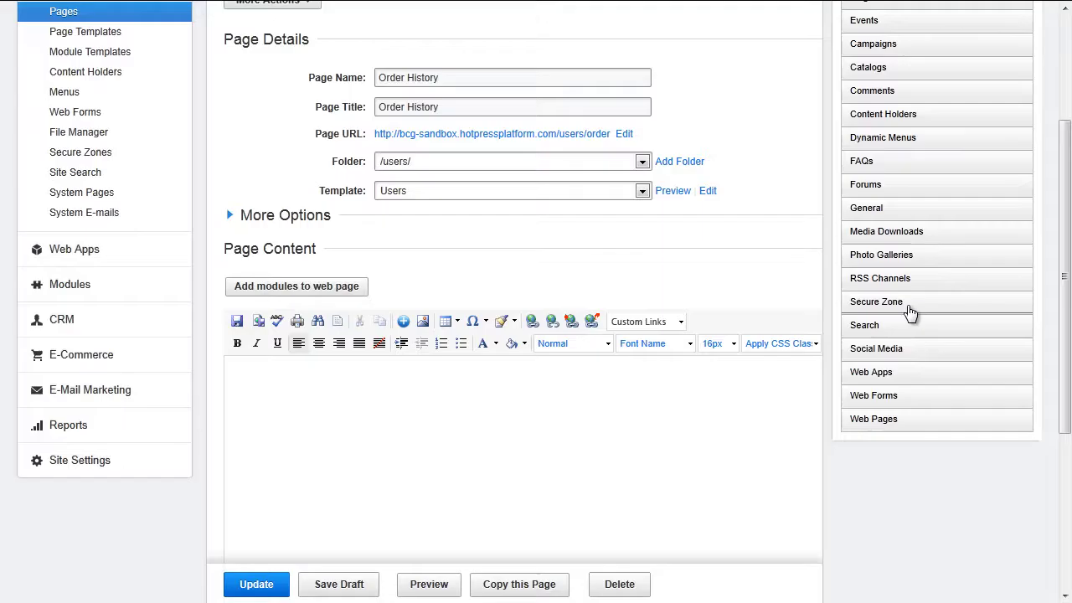
Review the remaining Secure Zone modules available for the page, including the login status, logged-in user and favorites list modules.
{"action": "left_click", "coordinate": [911, 310]}
{"action": "scroll", "coordinate": [921, 312], "scroll_direction": "down", "scroll_amount": 2}
{"action": "scroll", "coordinate": [926, 313], "scroll_direction": "down", "scroll_amount": 2}
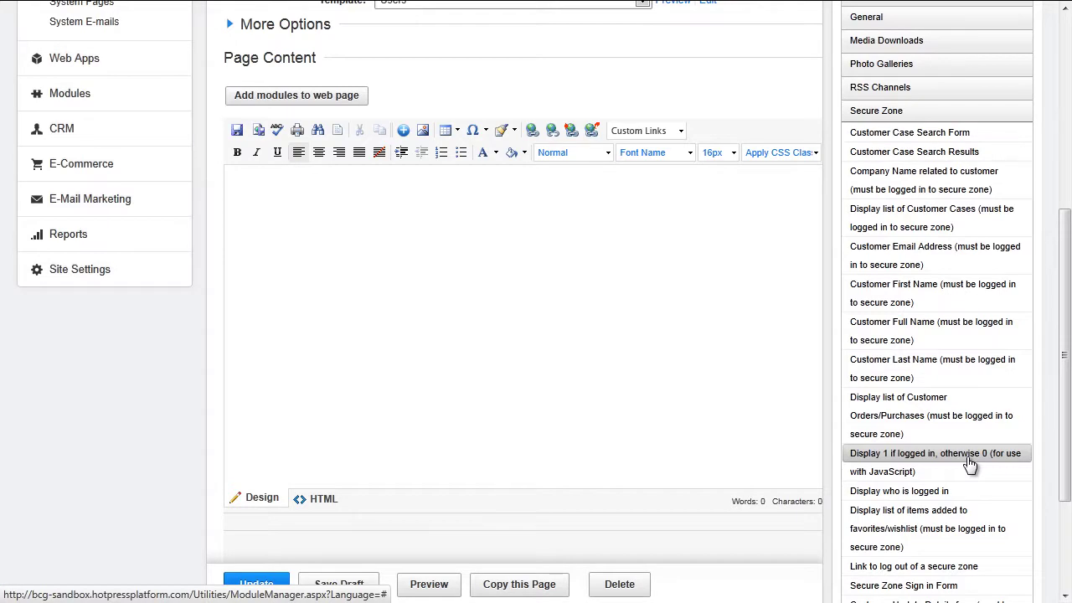
{"action": "scroll", "coordinate": [982, 402], "scroll_direction": "down", "scroll_amount": 1}
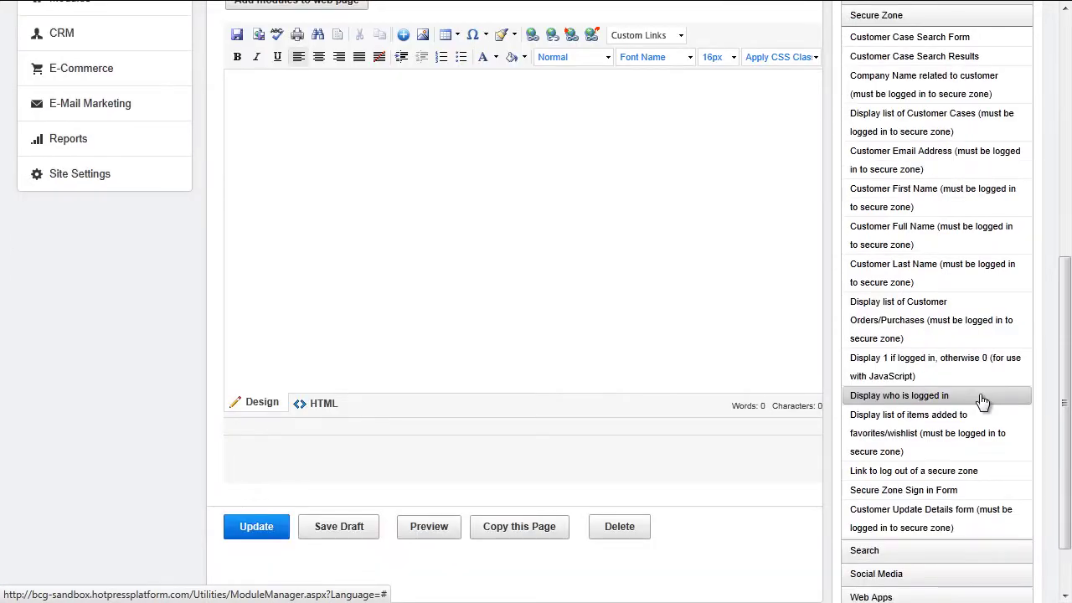